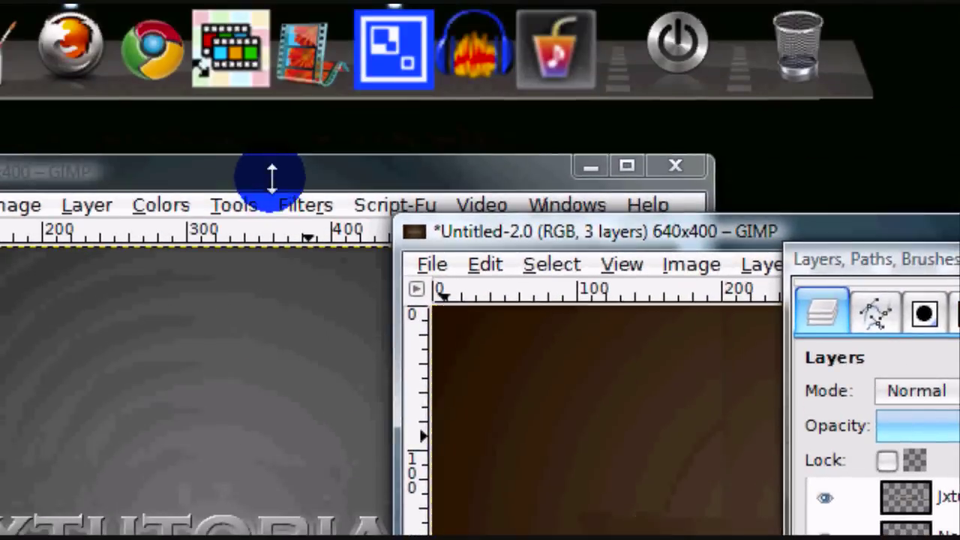
- Compare the finished grey and brown sample images by bringing each forward, leaving the brown one in view
{"action": "left_click_drag", "start_coordinate": [272, 177], "coordinate": [246, 180]}
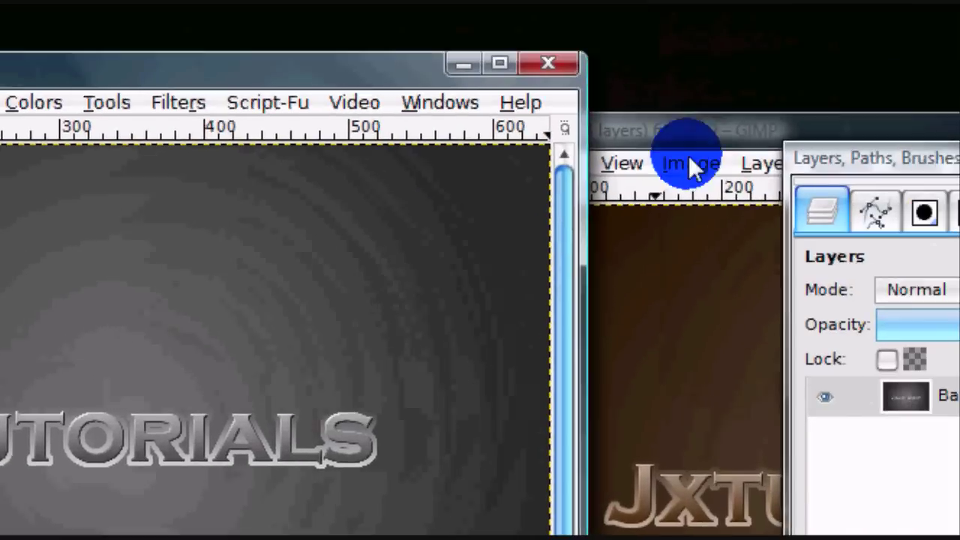
{"action": "left_click", "coordinate": [688, 180]}
{"action": "left_click_drag", "start_coordinate": [658, 143], "coordinate": [231, 152]}
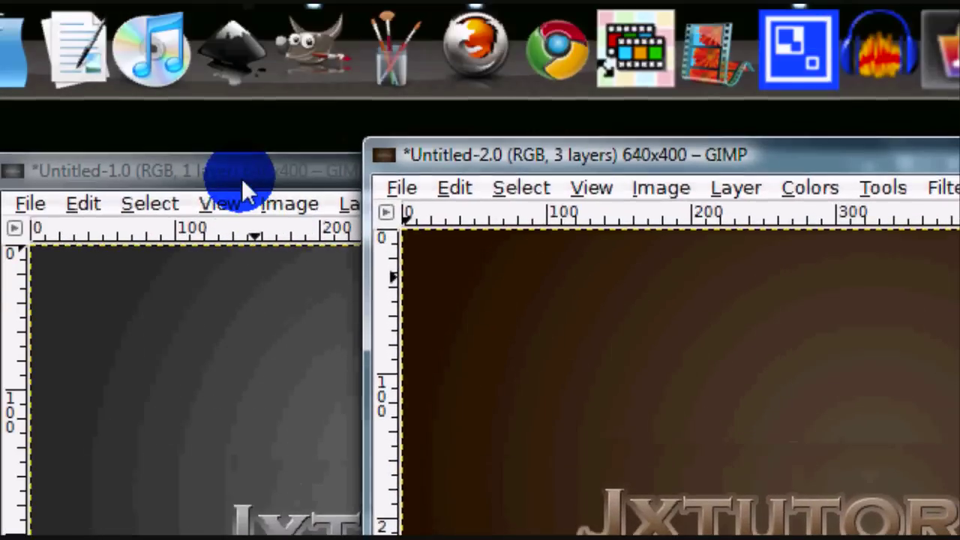
{"action": "left_click", "coordinate": [243, 176]}
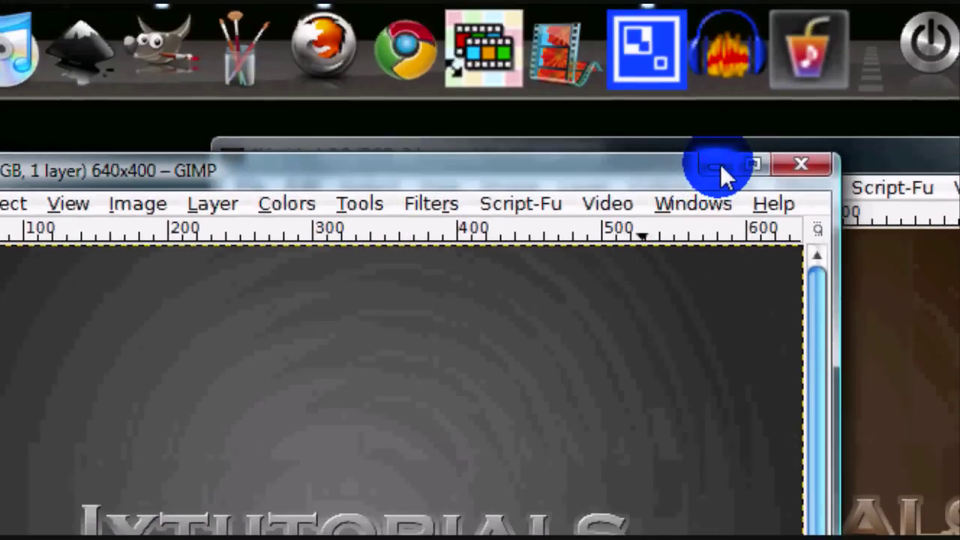
{"action": "left_click", "coordinate": [769, 15]}
{"action": "left_click_drag", "start_coordinate": [666, 159], "coordinate": [400, 152]}
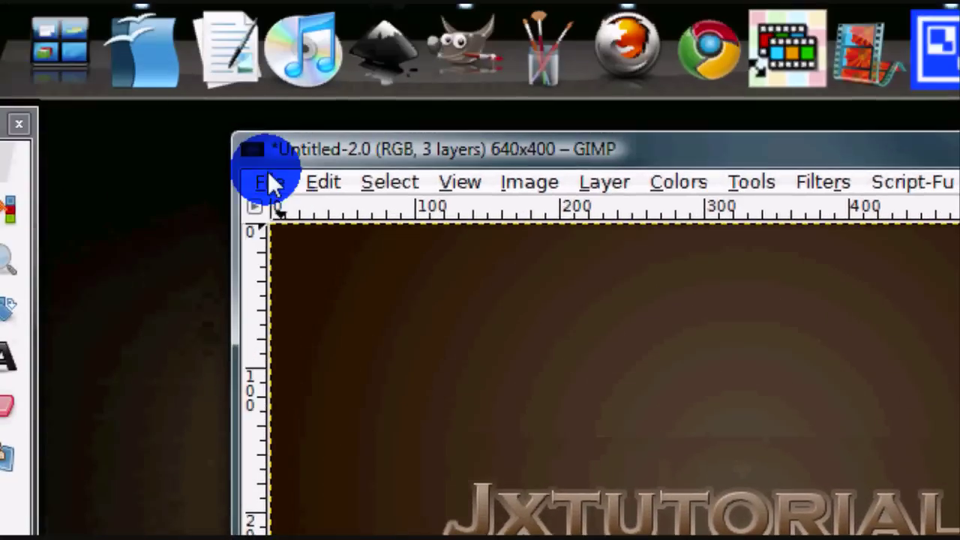
- Create a new 640 × 400 pixel image and move its window clear of the brown sample image
{"action": "left_click", "coordinate": [270, 180]}
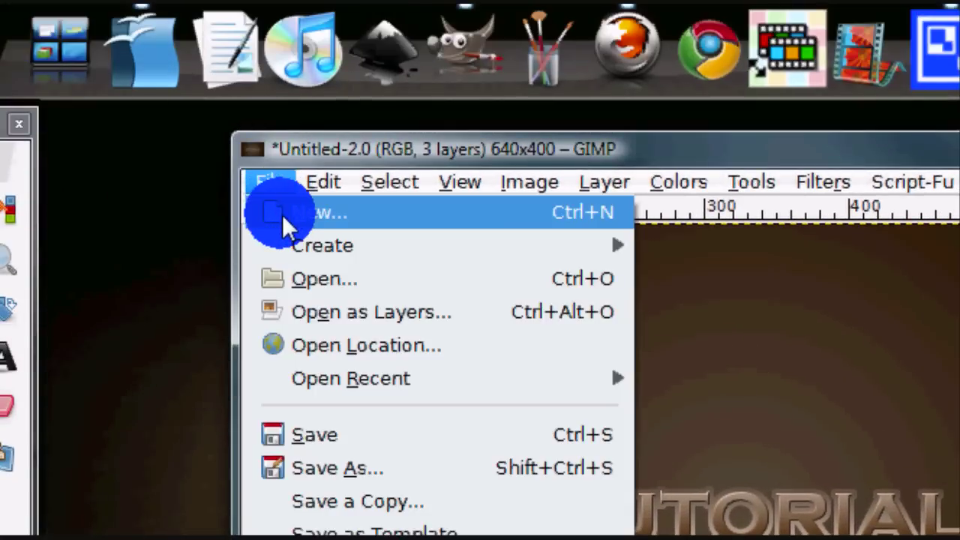
{"action": "left_click", "coordinate": [282, 214]}
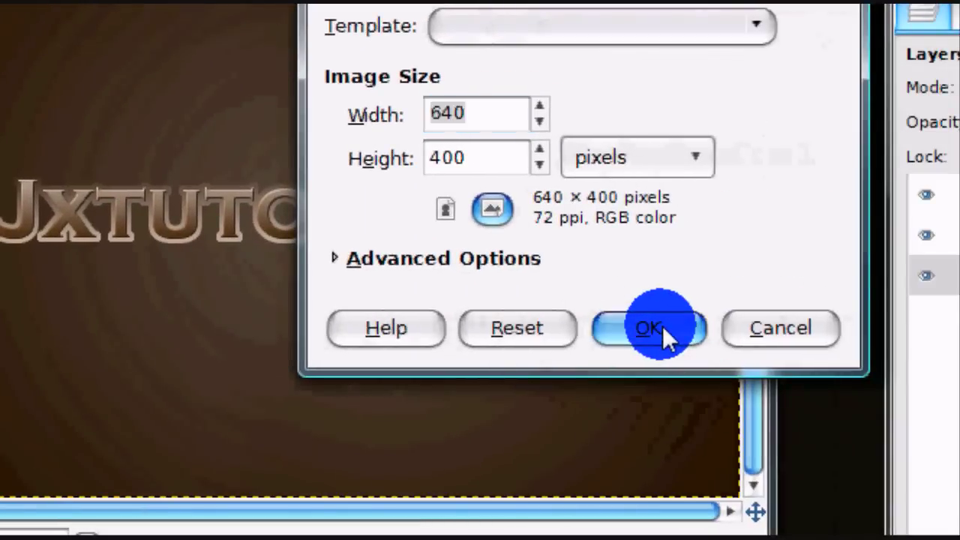
{"action": "left_click", "coordinate": [800, 328]}
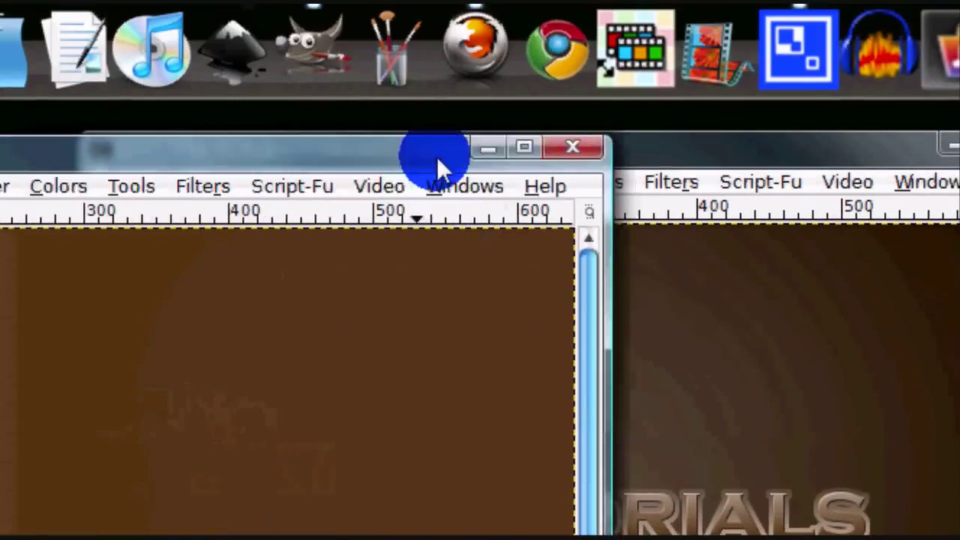
{"action": "left_click_drag", "start_coordinate": [437, 156], "coordinate": [821, 156]}
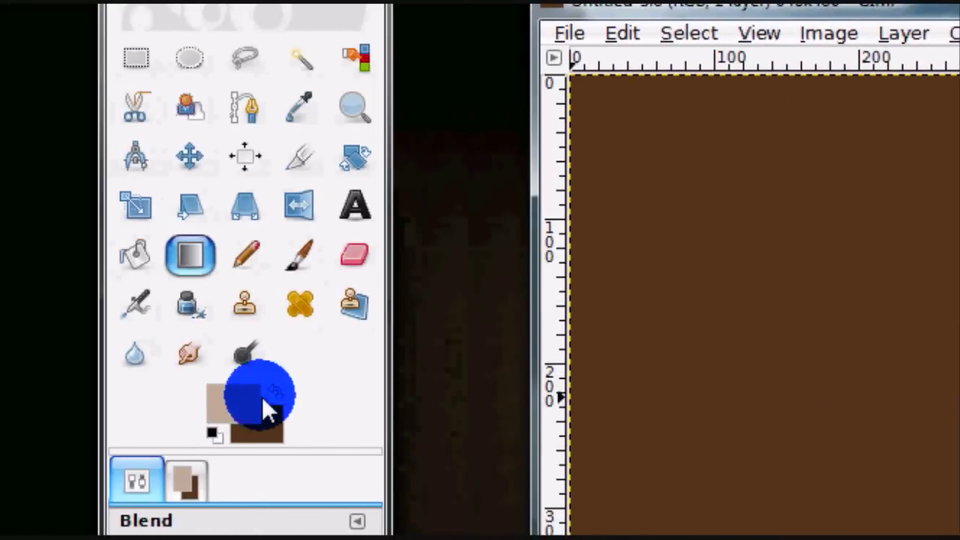
- Set the foreground colour to the dark brown 2a1b04
{"action": "left_click", "coordinate": [259, 398]}
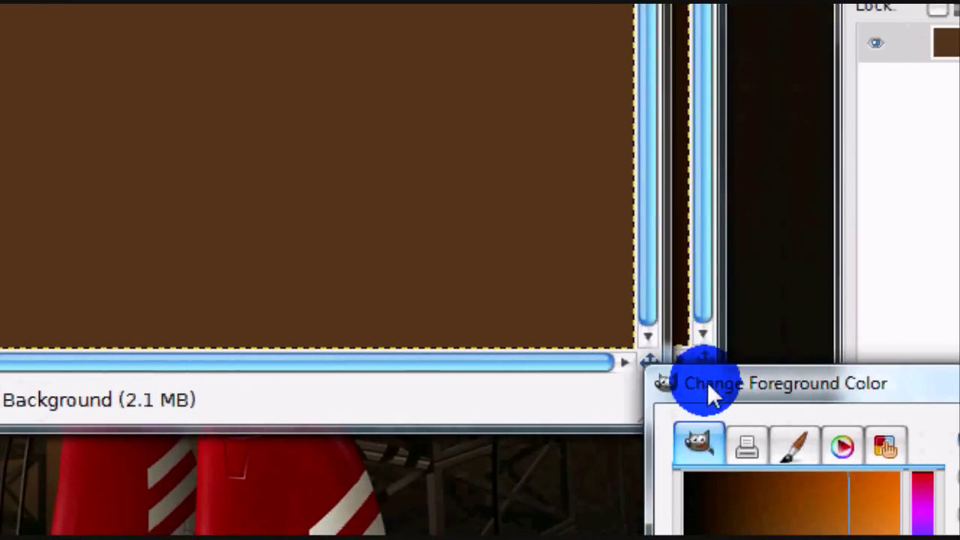
{"action": "left_click_drag", "start_coordinate": [708, 382], "coordinate": [274, 179]}
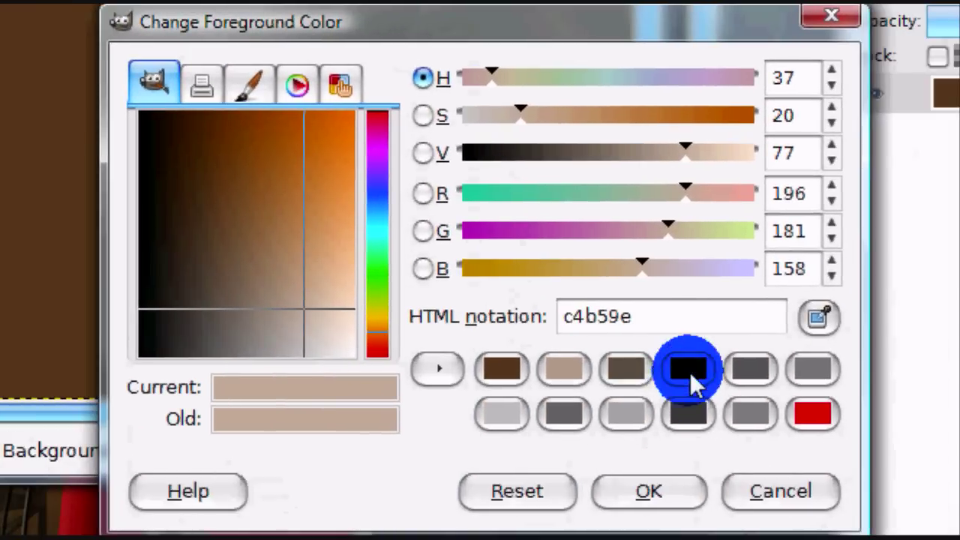
{"action": "left_click", "coordinate": [690, 372]}
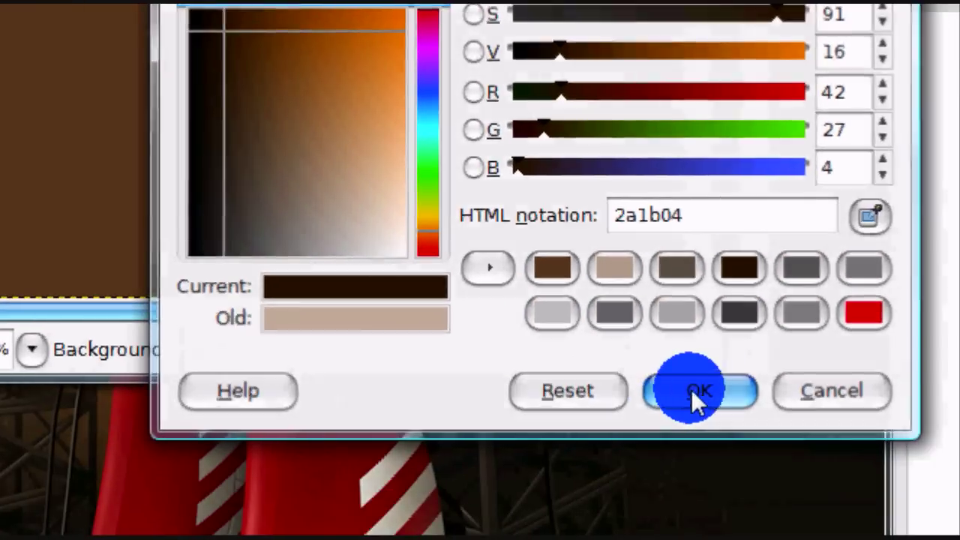
{"action": "left_click", "coordinate": [794, 538]}
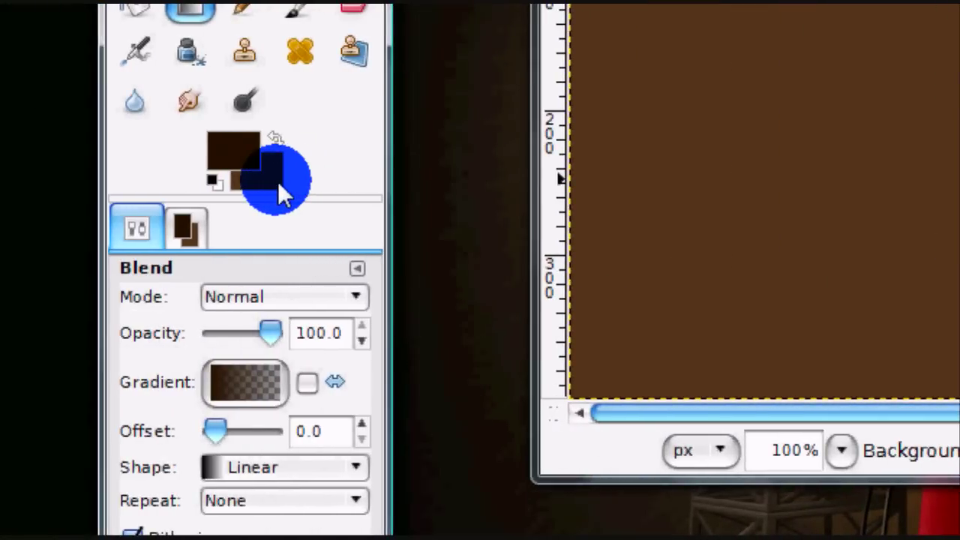
- Set the background colour to the grey-brown 5c5140
{"action": "left_click", "coordinate": [128, 182]}
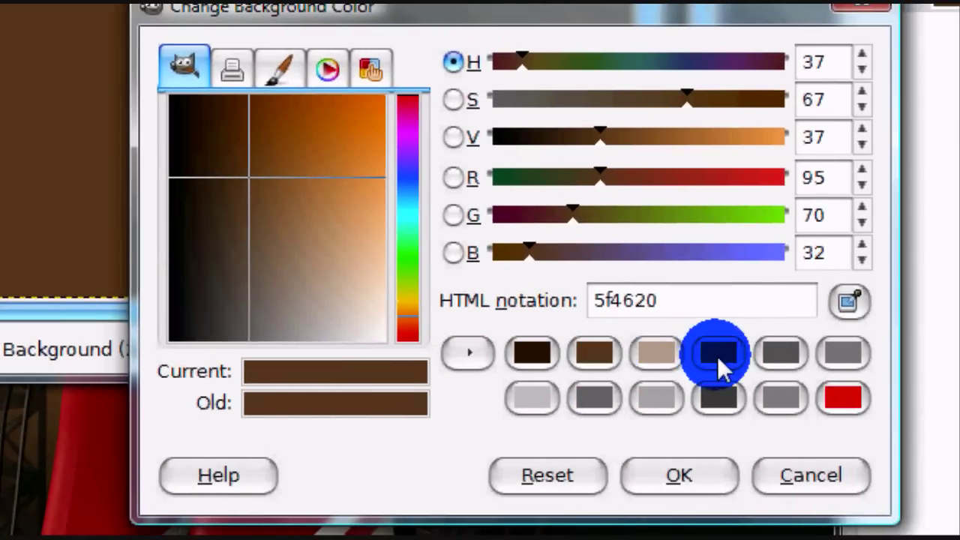
{"action": "left_click", "coordinate": [820, 356]}
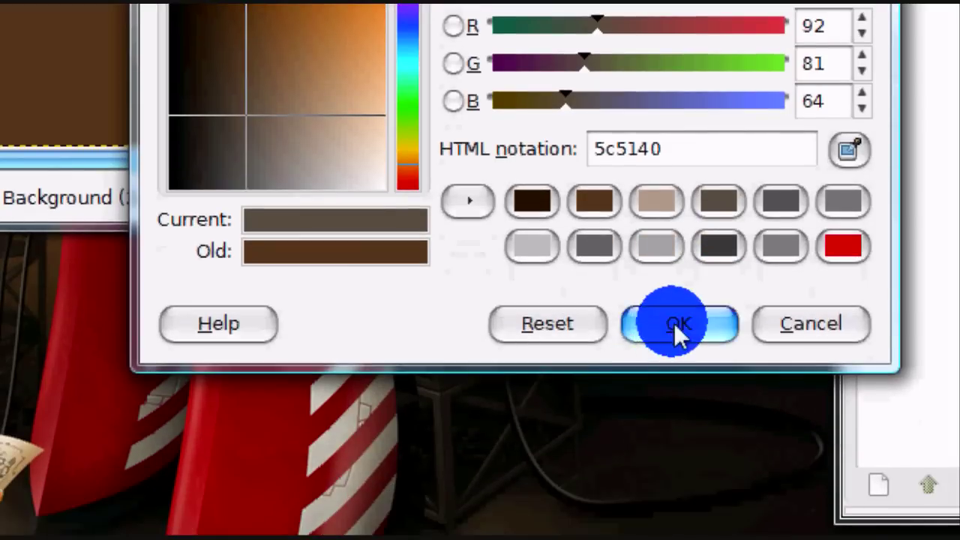
{"action": "left_click", "coordinate": [675, 326]}
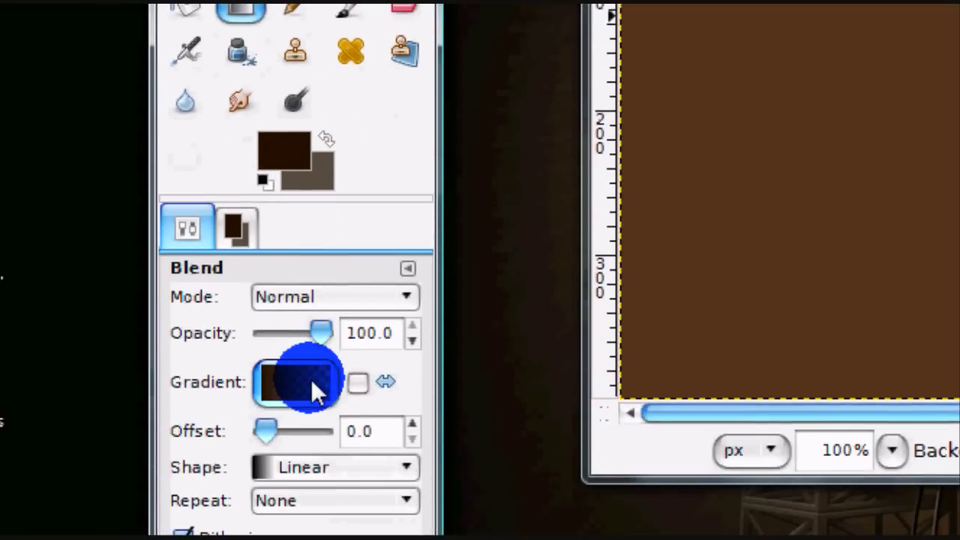
- Configure the Blend tool with the FG to BG (RGB) gradient and the Radial shape
{"action": "left_click", "coordinate": [310, 379]}
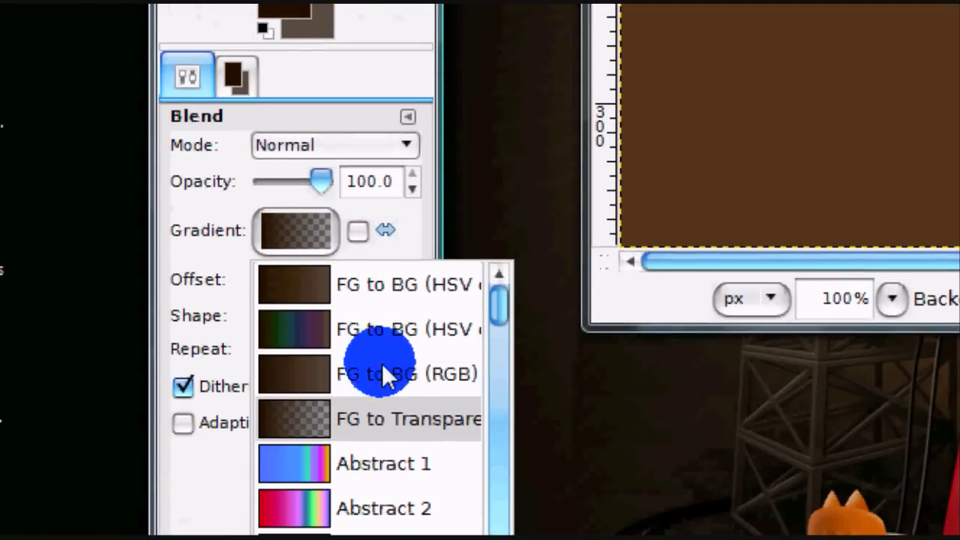
{"action": "left_click", "coordinate": [381, 527]}
{"action": "left_click", "coordinate": [298, 229]}
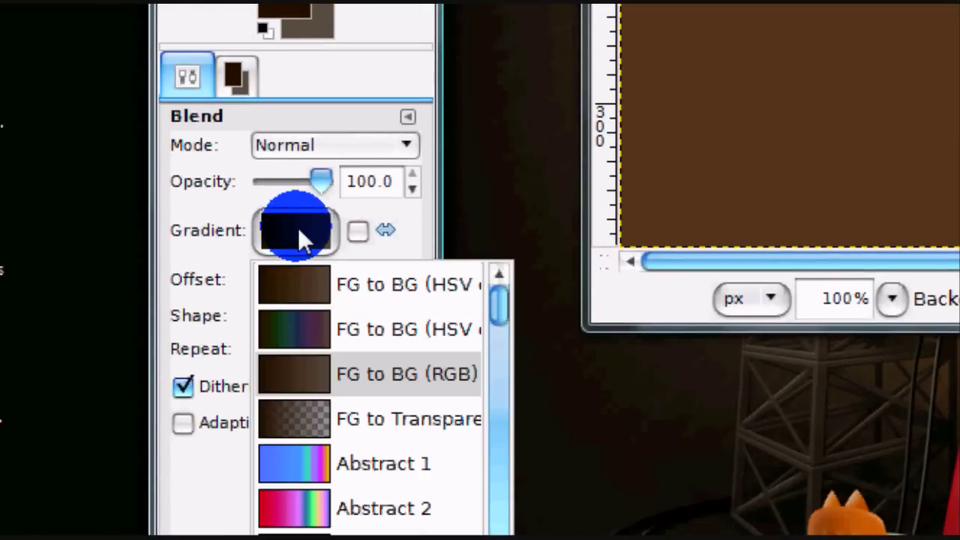
{"action": "left_click", "coordinate": [297, 229]}
{"action": "left_click", "coordinate": [329, 304]}
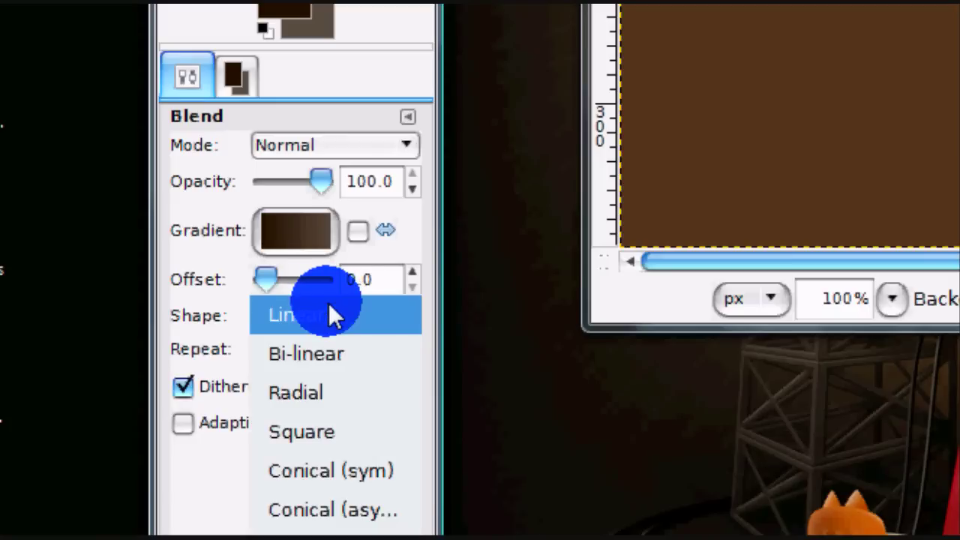
{"action": "left_click", "coordinate": [328, 386]}
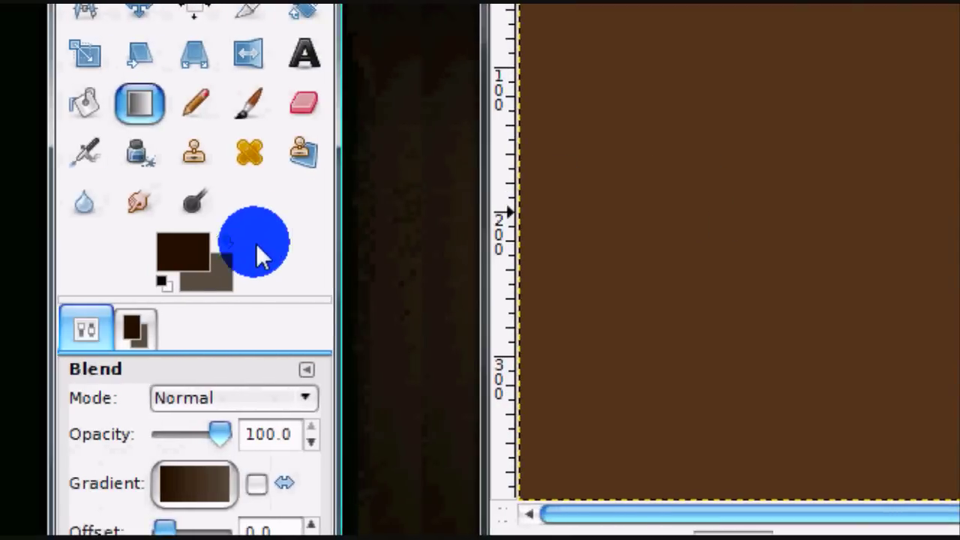
- Swap the foreground and background colours and fill the new image with a radial gradient about 256 px long, straight down from its centre
{"action": "left_click", "coordinate": [278, 243]}
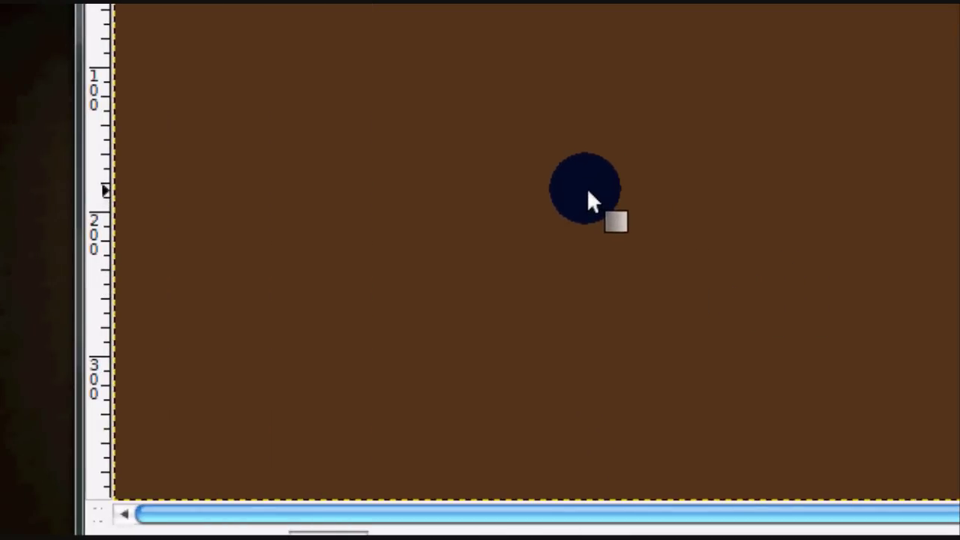
{"action": "left_click_drag", "start_coordinate": [588, 189], "coordinate": [602, 417]}
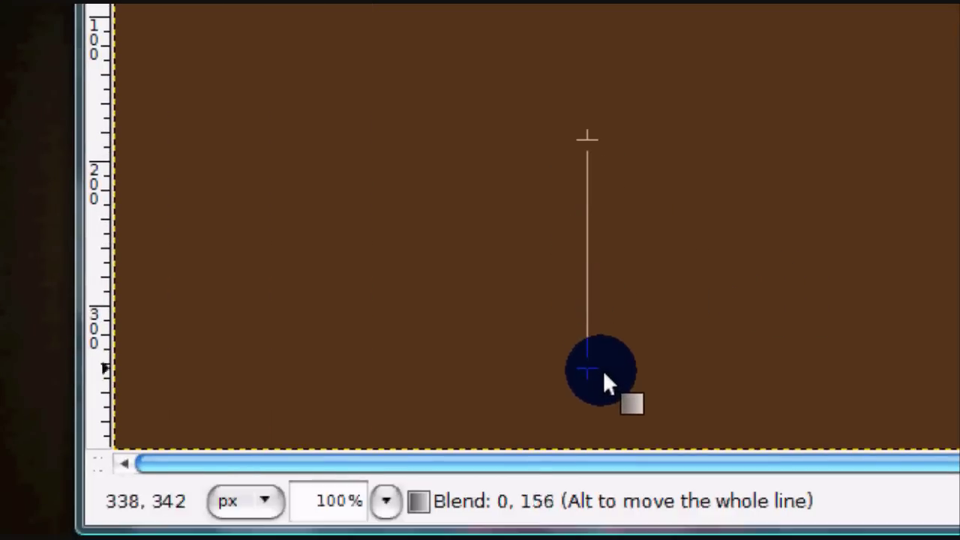
{"action": "left_click_drag", "start_coordinate": [603, 374], "coordinate": [600, 507]}
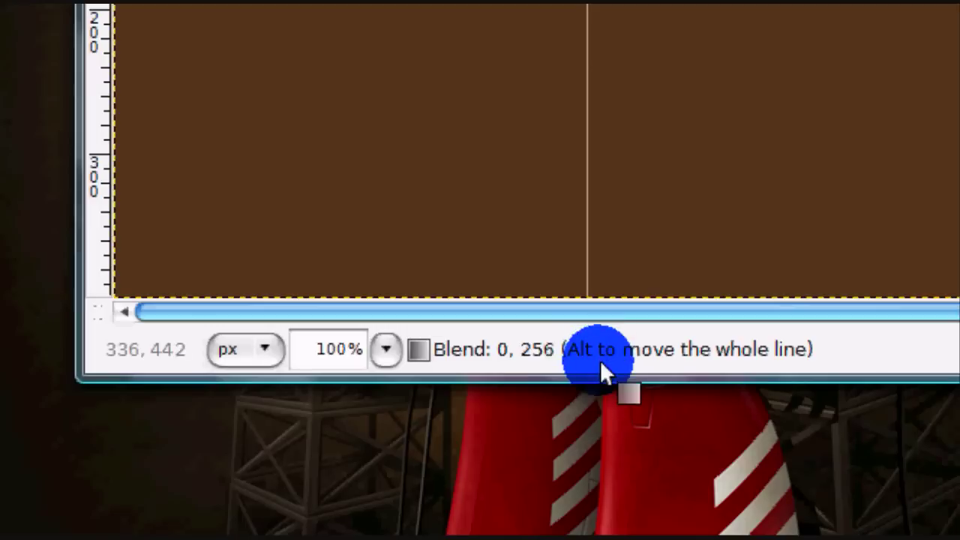
{"action": "left_click_drag", "start_coordinate": [603, 382], "coordinate": [601, 381]}
{"action": "left_click_drag", "start_coordinate": [593, 12], "coordinate": [603, 477]}
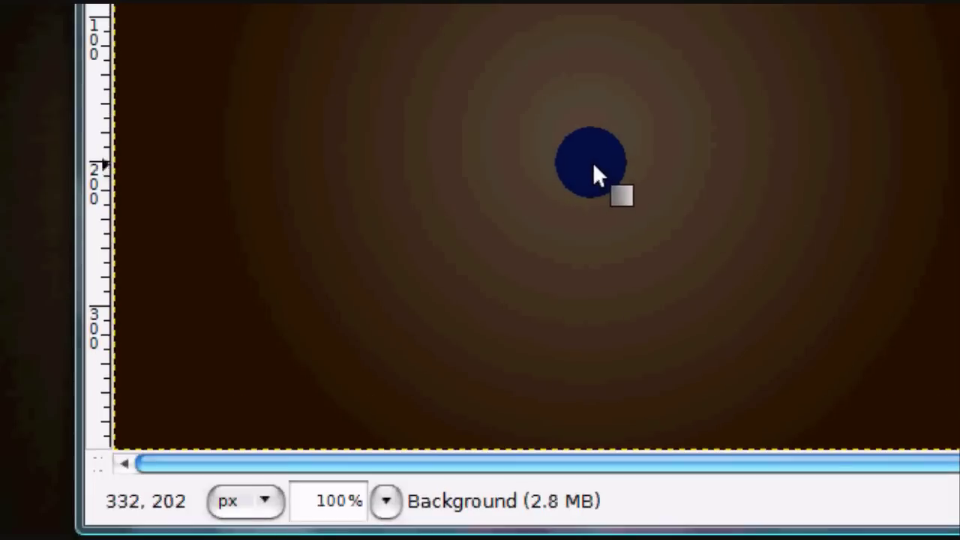
{"action": "left_click_drag", "start_coordinate": [602, 371], "coordinate": [603, 375]}
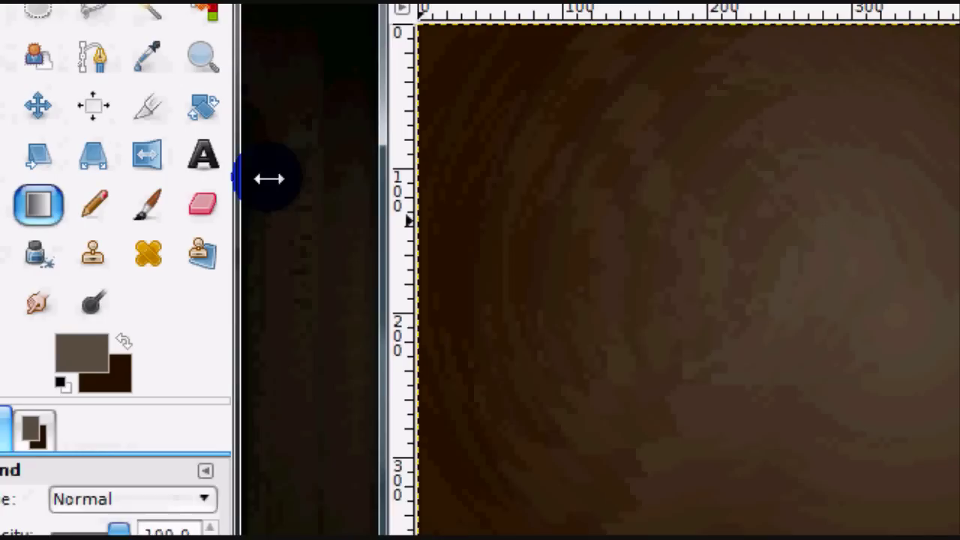
- Set the colours to a white foreground and black background, and add the text "Jxtutorials" near the middle of the image with the Text tool
{"action": "left_click", "coordinate": [266, 159]}
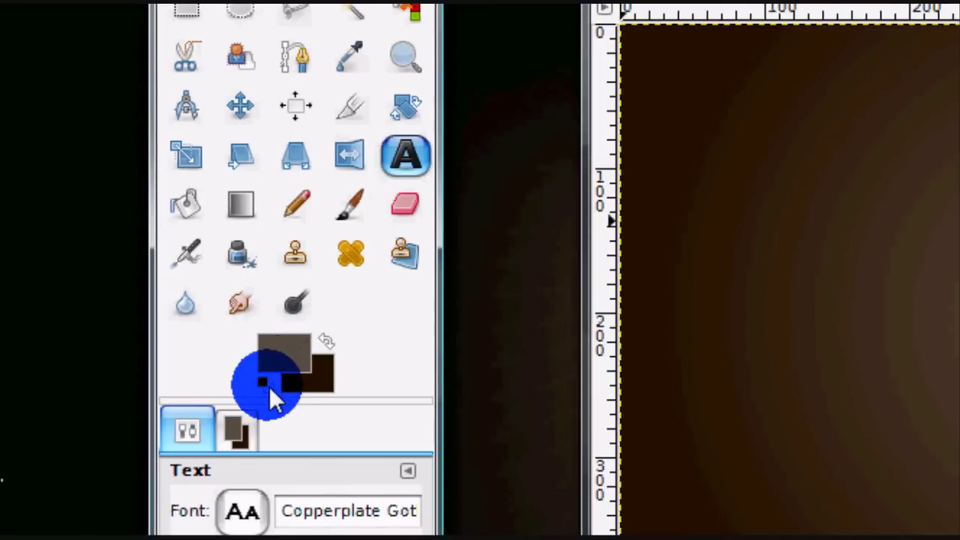
{"action": "left_click", "coordinate": [269, 386]}
{"action": "left_click", "coordinate": [327, 341]}
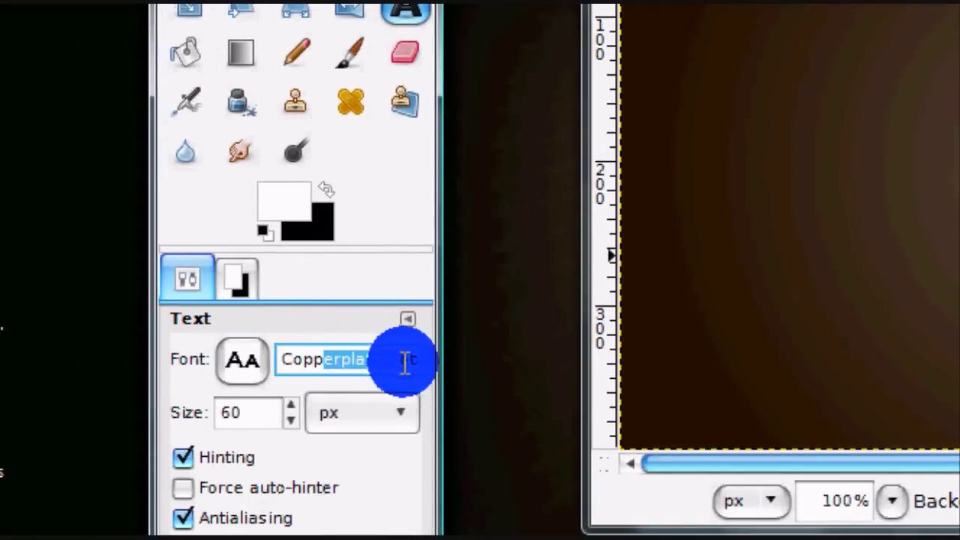
{"action": "left_click_drag", "start_coordinate": [405, 362], "coordinate": [471, 368]}
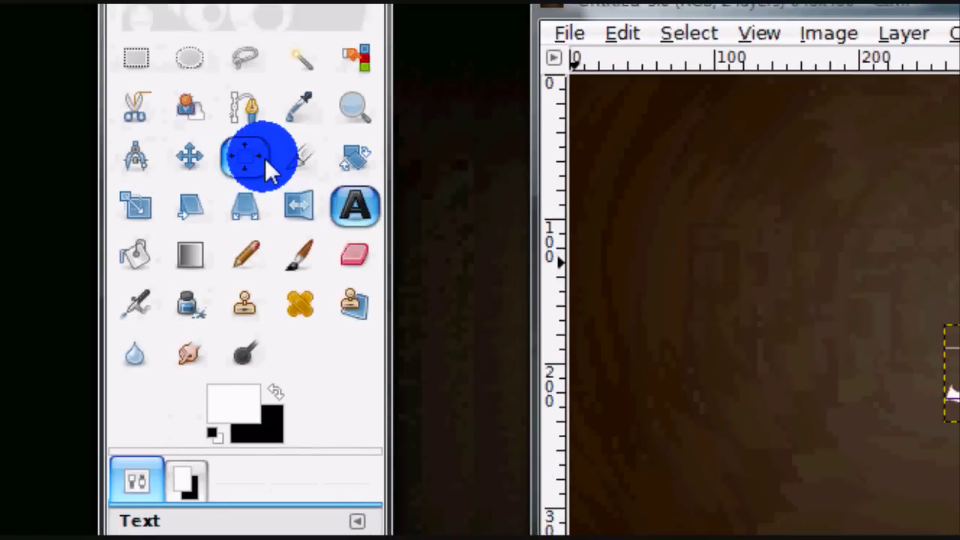
- Centre the Jxtutorials text on the background horizontally and vertically with the Align tool, relative to the first item
{"action": "left_click", "coordinate": [264, 158]}
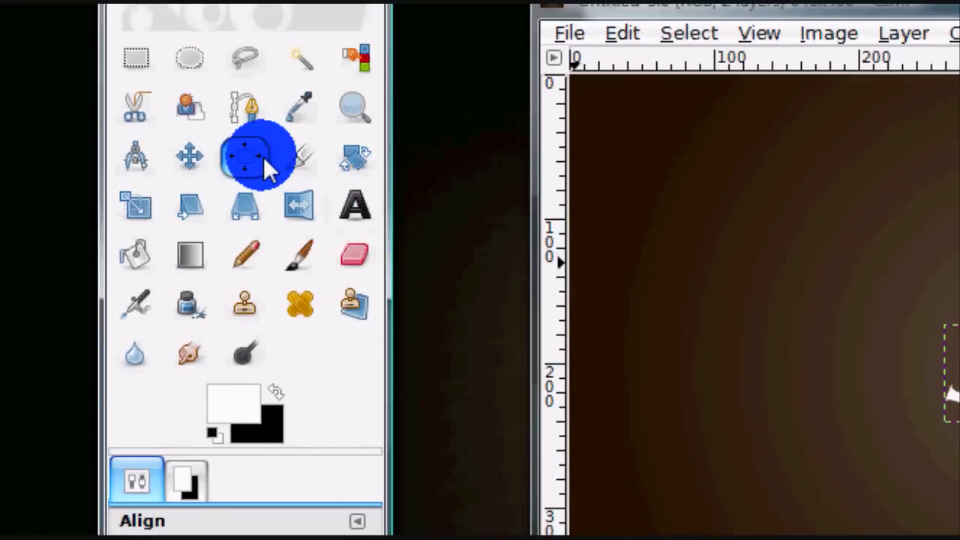
{"action": "left_click", "coordinate": [959, 366]}
{"action": "left_click", "coordinate": [775, 370]}
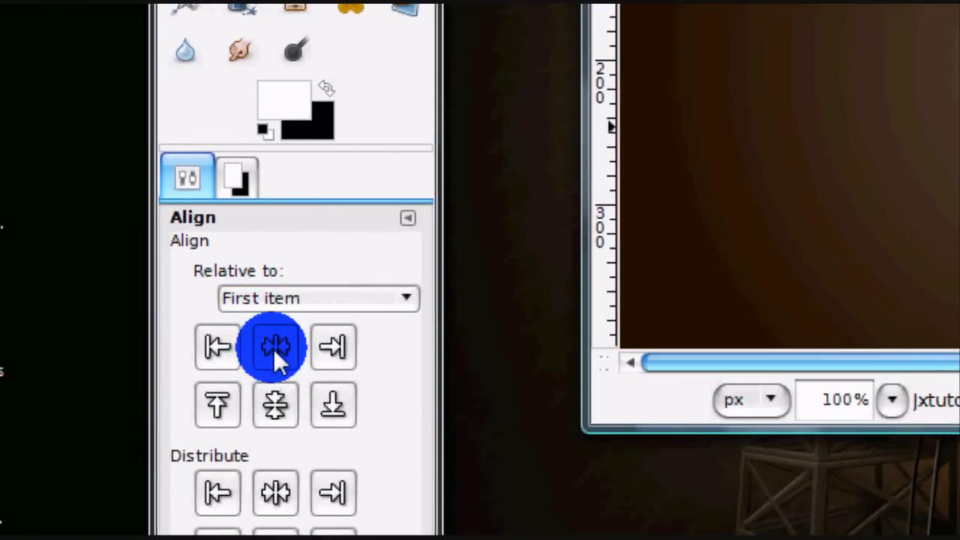
{"action": "left_click", "coordinate": [273, 348]}
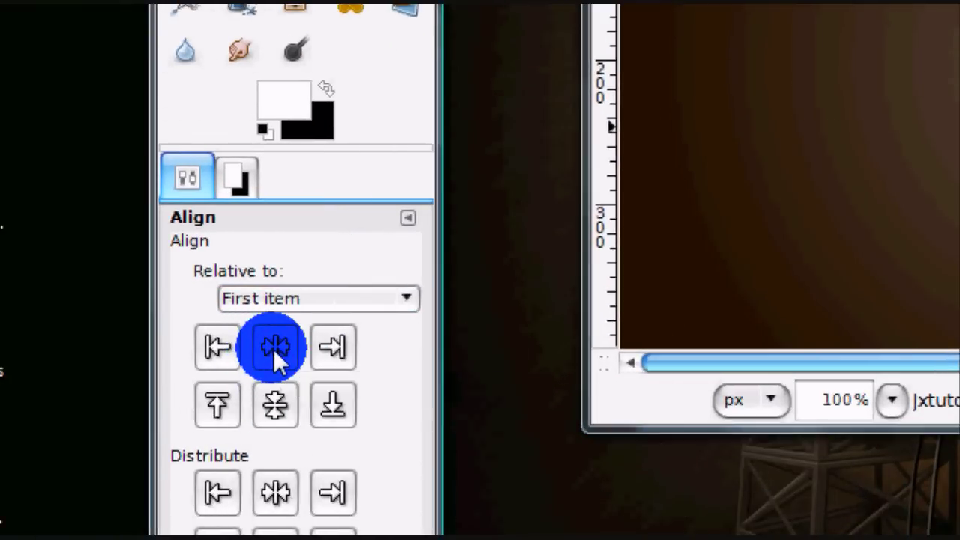
{"action": "left_click", "coordinate": [277, 403]}
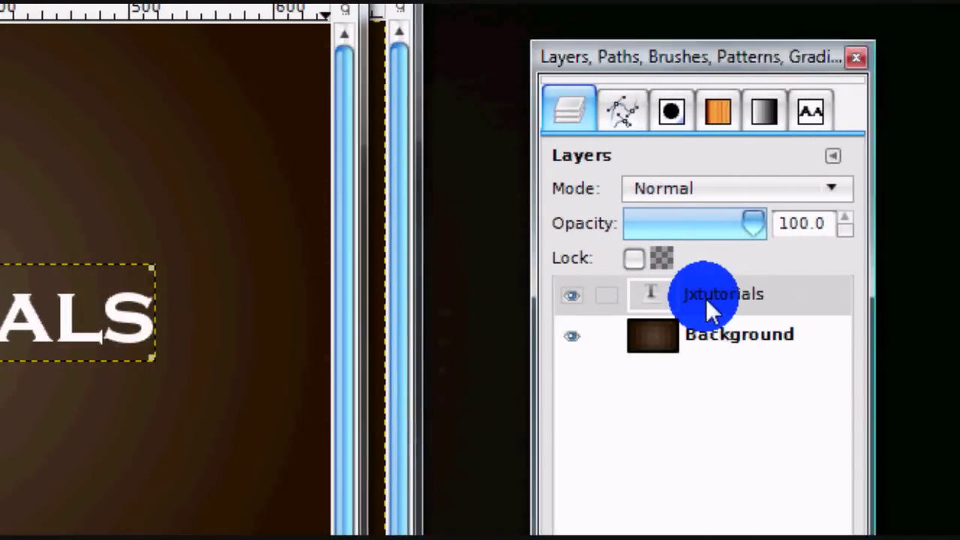
- Turn the letter shapes of the Jxtutorials text layer into a selection
{"action": "right_click", "coordinate": [705, 298]}
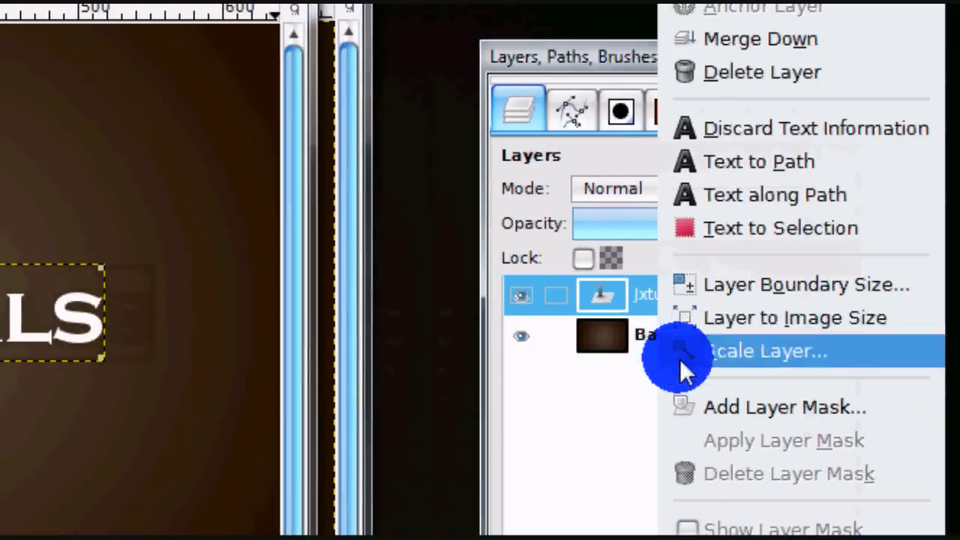
{"action": "left_click", "coordinate": [663, 351]}
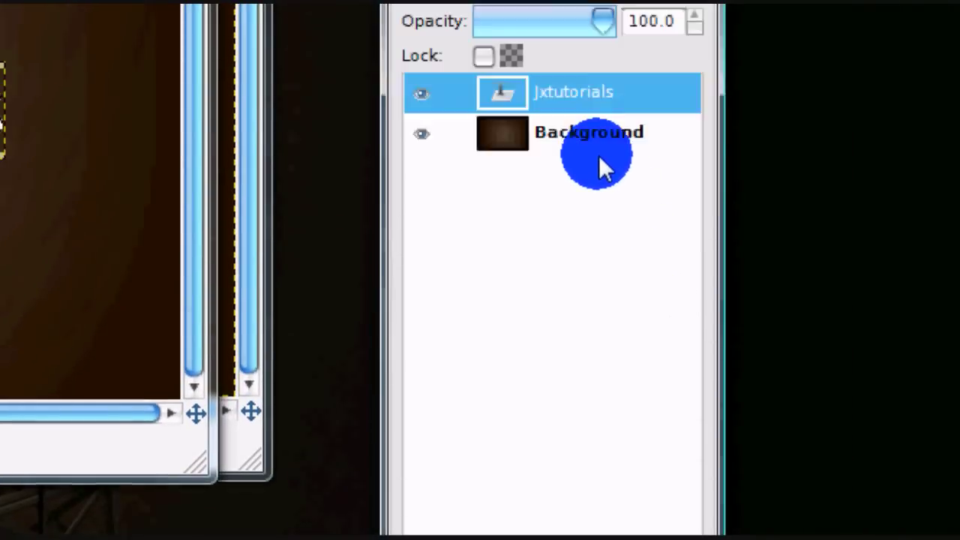
{"action": "right_click", "coordinate": [594, 153]}
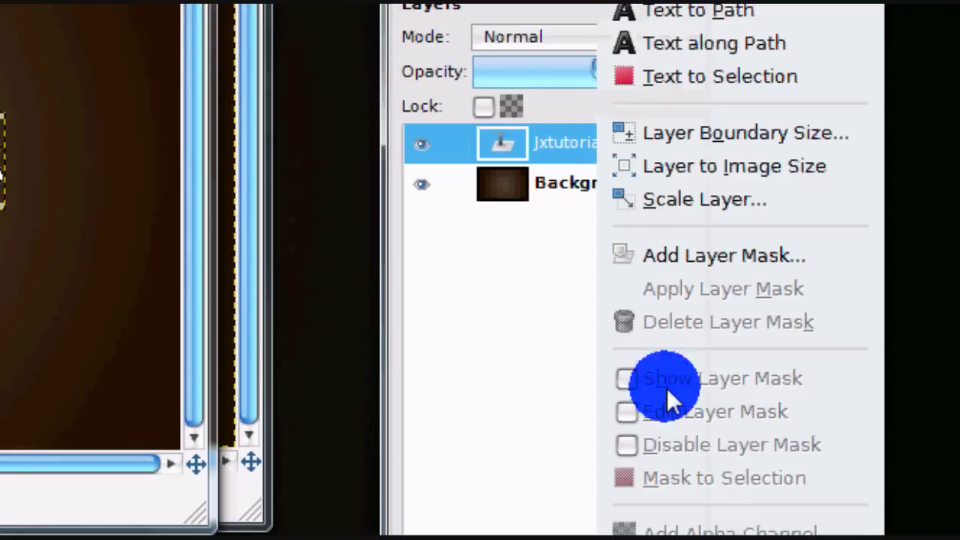
{"action": "left_click", "coordinate": [670, 352]}
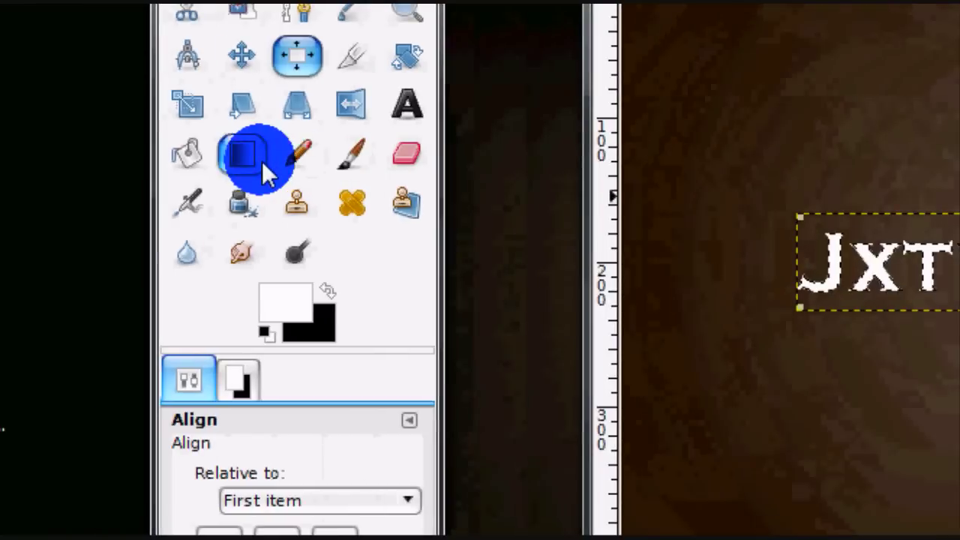
- Activate the Blend tool and set the foreground colour to a light greyish brown, around b1a289
{"action": "left_click", "coordinate": [259, 161]}
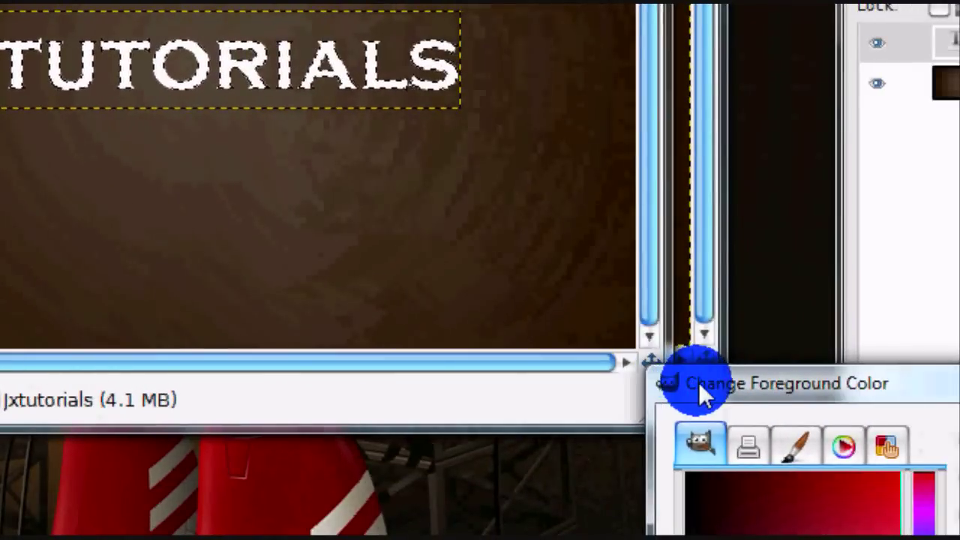
{"action": "left_click_drag", "start_coordinate": [698, 382], "coordinate": [231, 45]}
{"action": "left_click", "coordinate": [683, 360]}
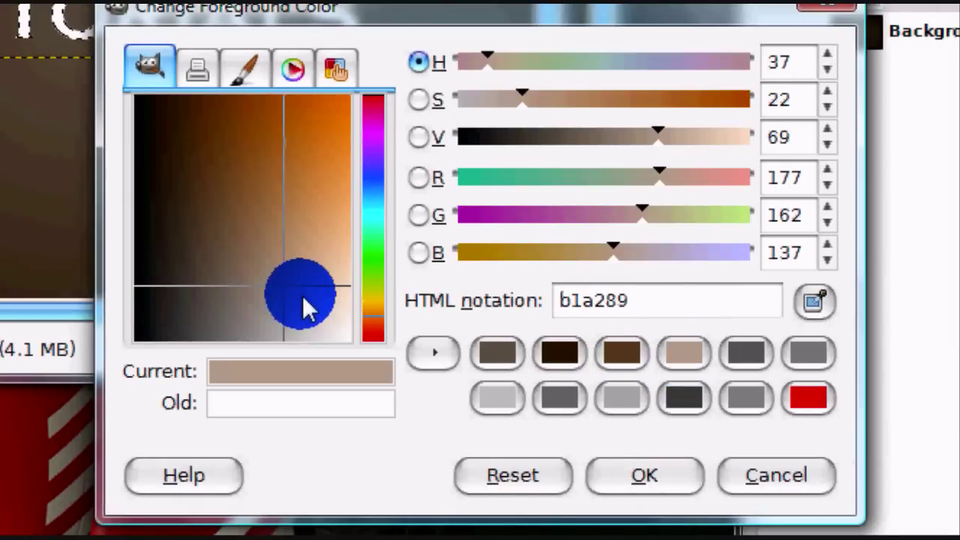
{"action": "left_click", "coordinate": [291, 288]}
{"action": "left_click", "coordinate": [643, 477]}
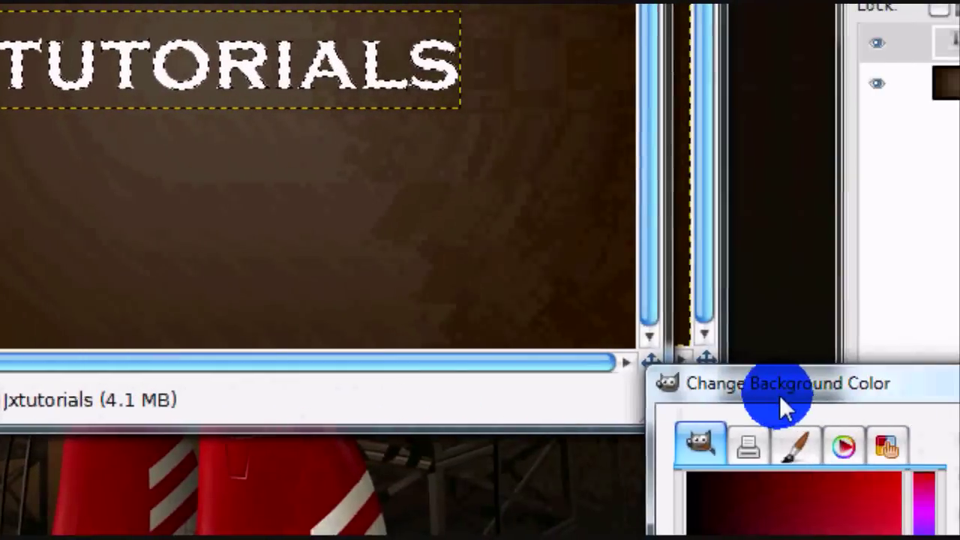
- Set the background colour to the dark brown among the recently used colours
{"action": "left_click_drag", "start_coordinate": [778, 387], "coordinate": [425, 142]}
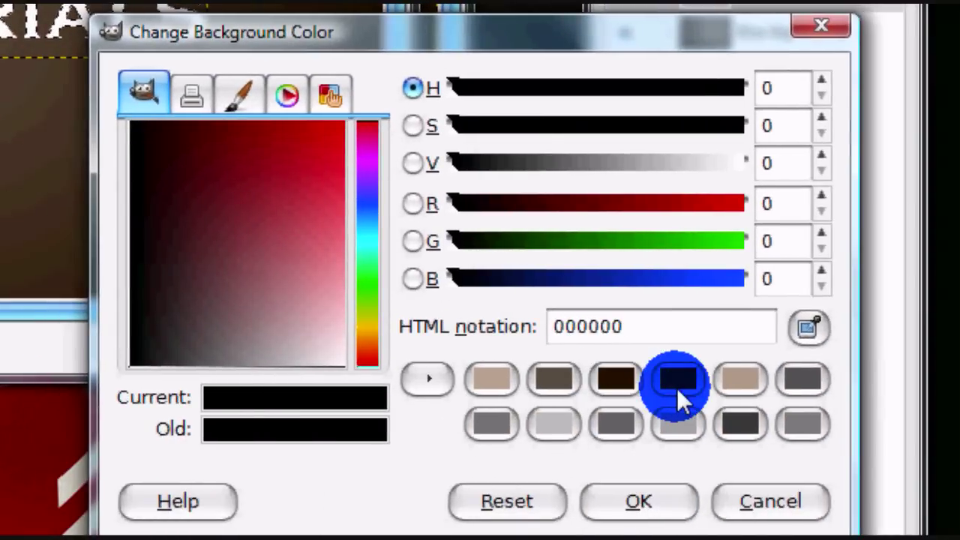
{"action": "left_click", "coordinate": [830, 429]}
{"action": "left_click", "coordinate": [651, 387]}
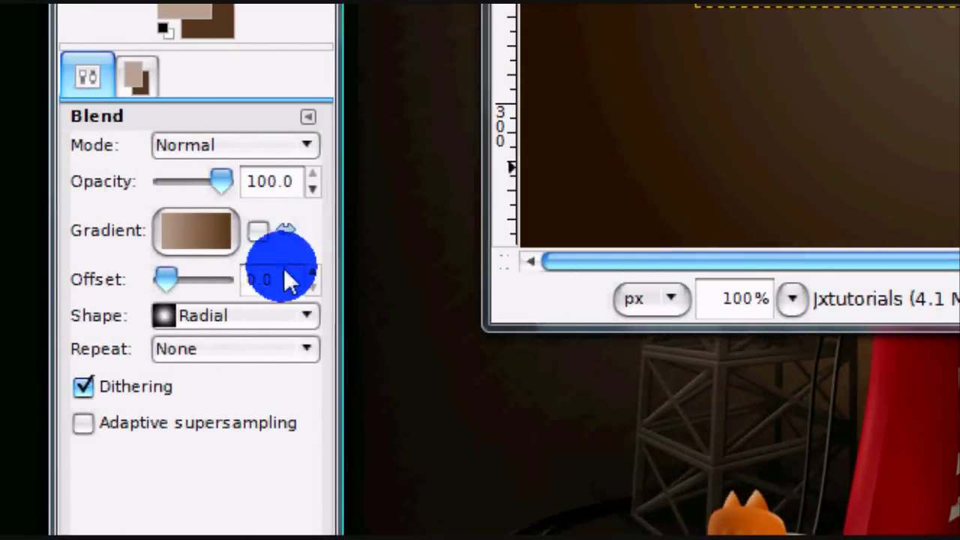
- Fill the selected Jxtutorials letters with a linear gradient about 38 px long, running straight down, and clear the selection
{"action": "left_click", "coordinate": [282, 322]}
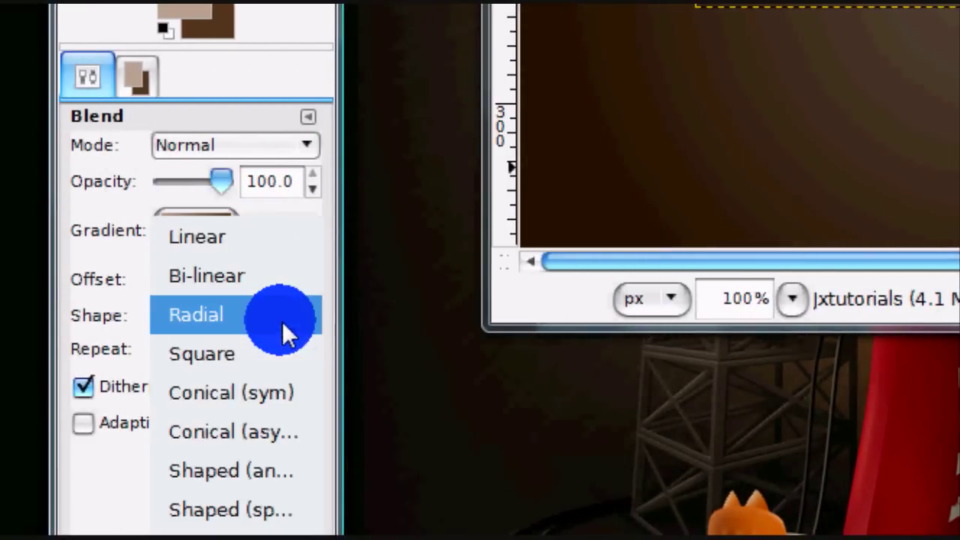
{"action": "left_click", "coordinate": [245, 238]}
{"action": "left_click", "coordinate": [669, 139]}
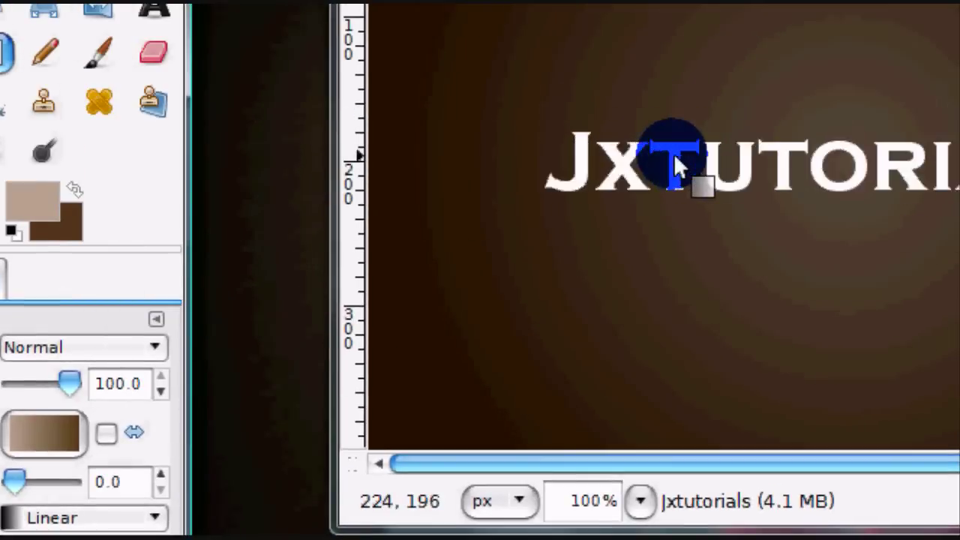
{"action": "left_click", "coordinate": [590, 150]}
{"action": "left_click_drag", "start_coordinate": [580, 183], "coordinate": [577, 235]}
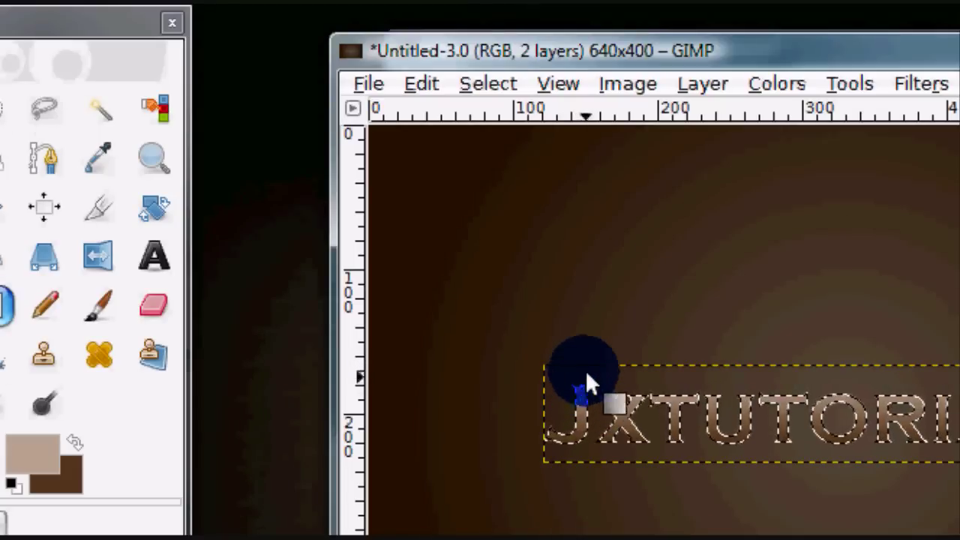
{"action": "left_click", "coordinate": [488, 86]}
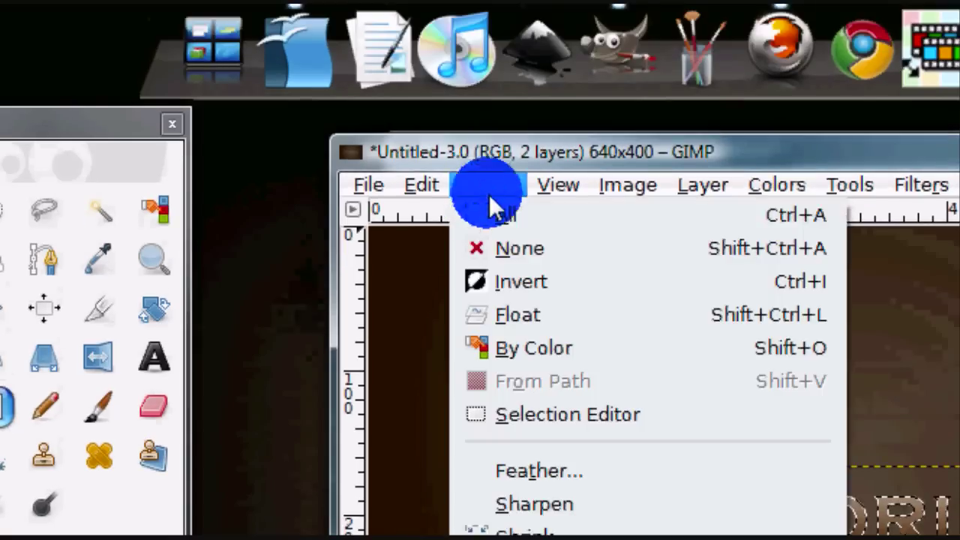
{"action": "left_click", "coordinate": [508, 249]}
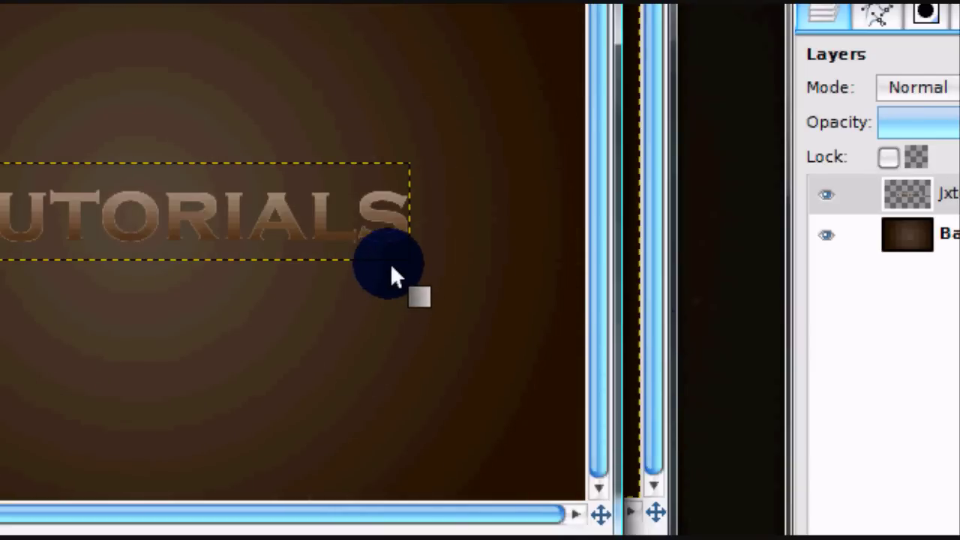
{"action": "scroll", "coordinate": [390, 262], "scroll_direction": "up", "scroll_amount": 2}
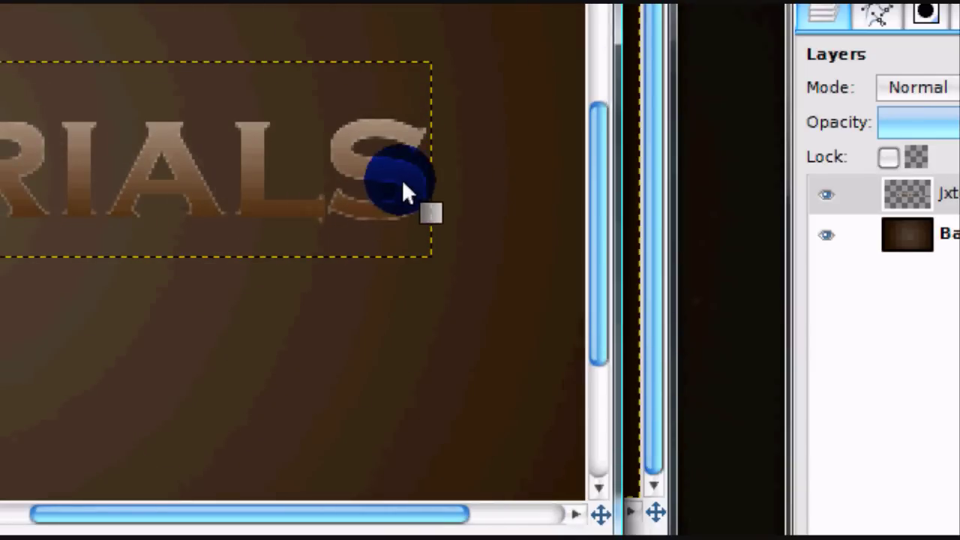
{"action": "scroll", "coordinate": [354, 191], "scroll_direction": "down", "scroll_amount": 2}
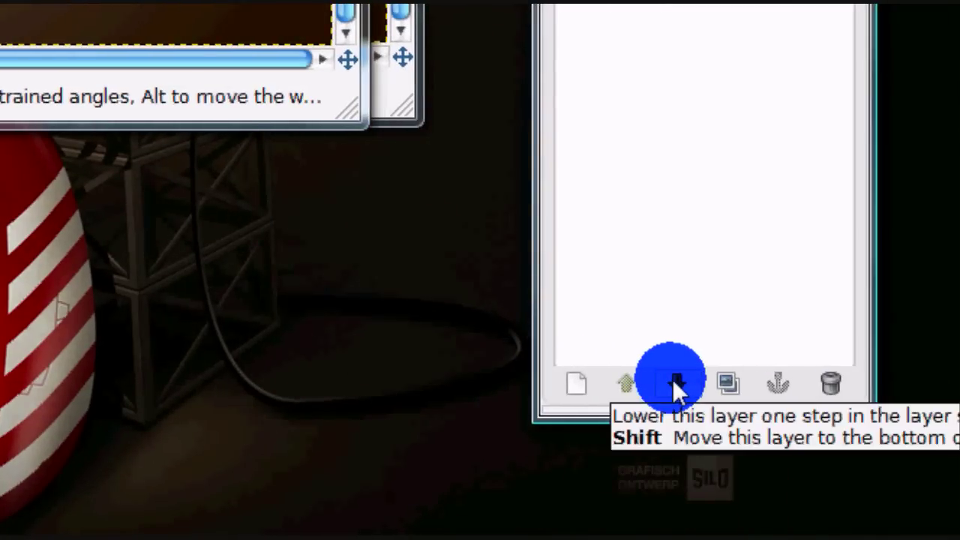
- Add a new transparent layer directly below the Jxtutorials layer and turn the text layer's letter shapes into a selection
{"action": "left_click", "coordinate": [726, 384]}
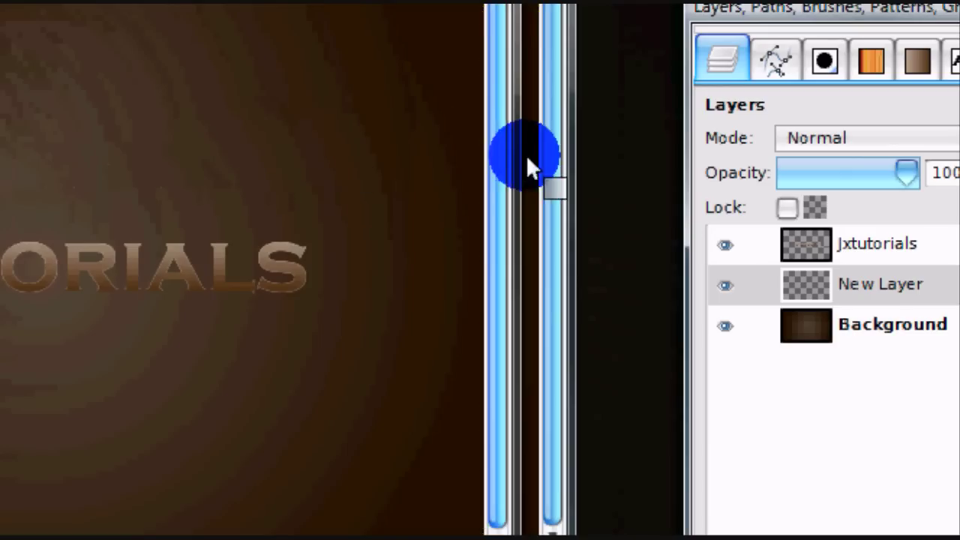
{"action": "right_click", "coordinate": [860, 245]}
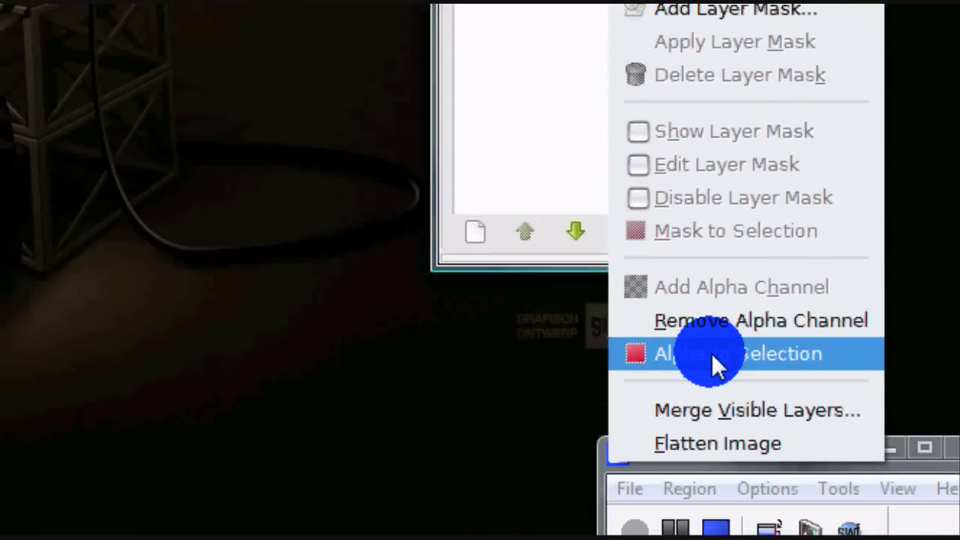
{"action": "left_click", "coordinate": [712, 353]}
- Make the new layer active and grow the letter-shaped selection outward by a few pixels
{"action": "left_click", "coordinate": [630, 138]}
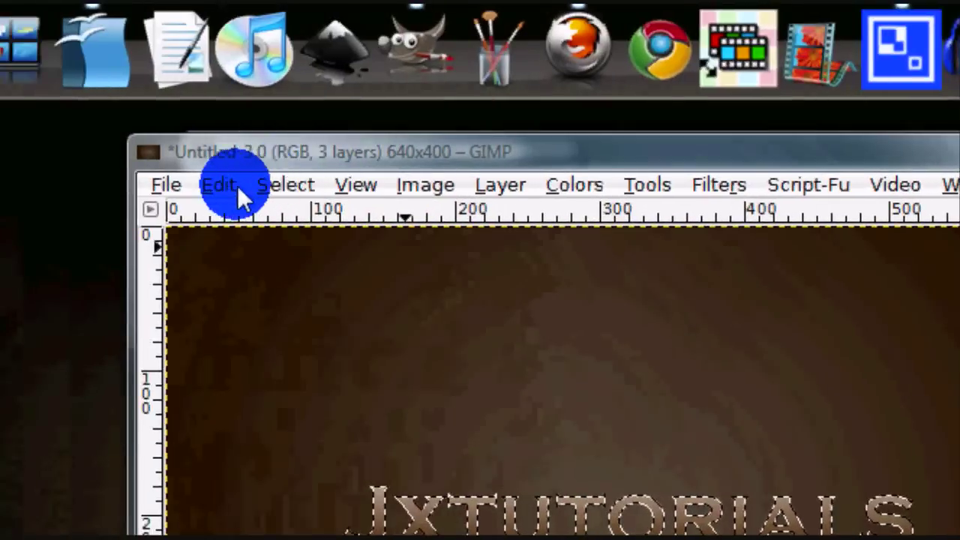
{"action": "left_click", "coordinate": [287, 185]}
{"action": "left_click", "coordinate": [490, 375]}
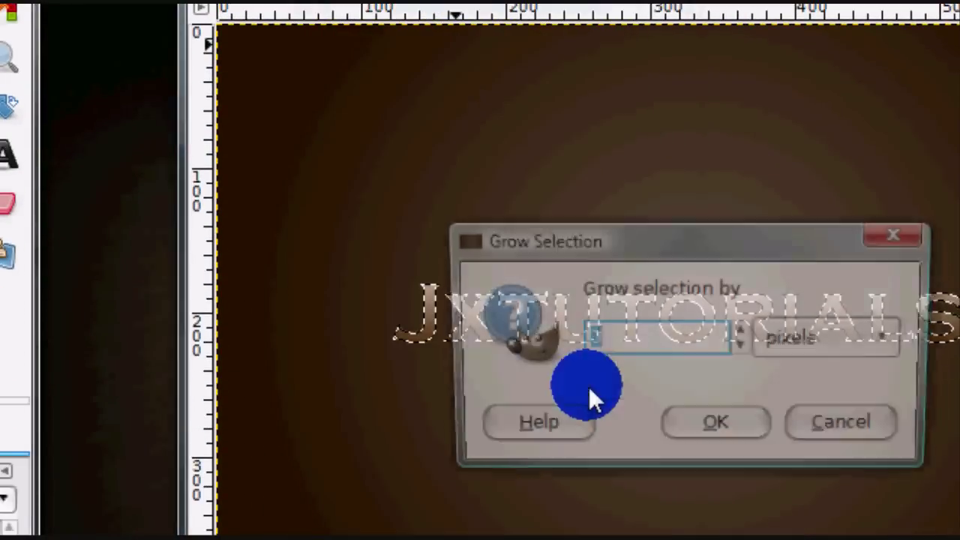
{"action": "left_click", "coordinate": [689, 372]}
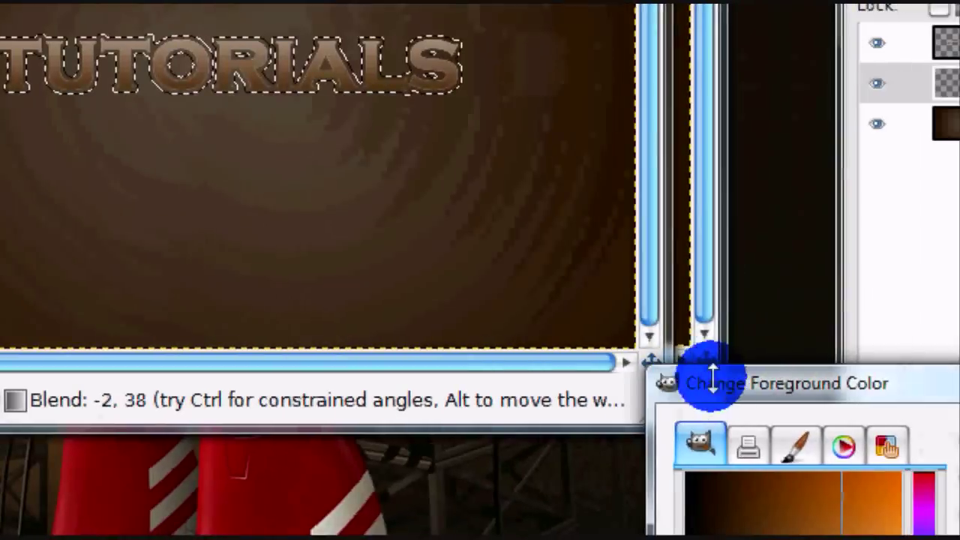
- Set the foreground colour to the light beige d9cab4
{"action": "left_click_drag", "start_coordinate": [733, 392], "coordinate": [321, 184]}
{"action": "left_click", "coordinate": [454, 466]}
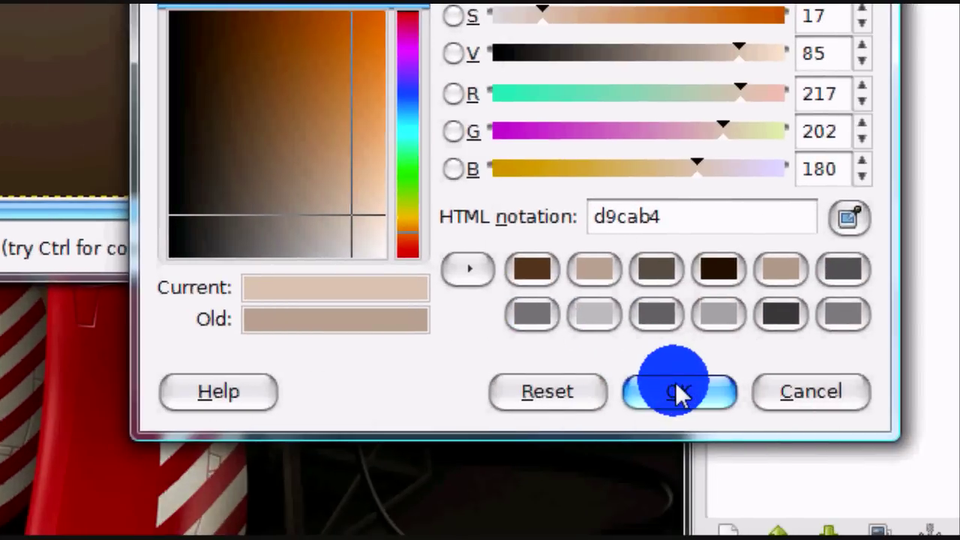
{"action": "left_click", "coordinate": [675, 392]}
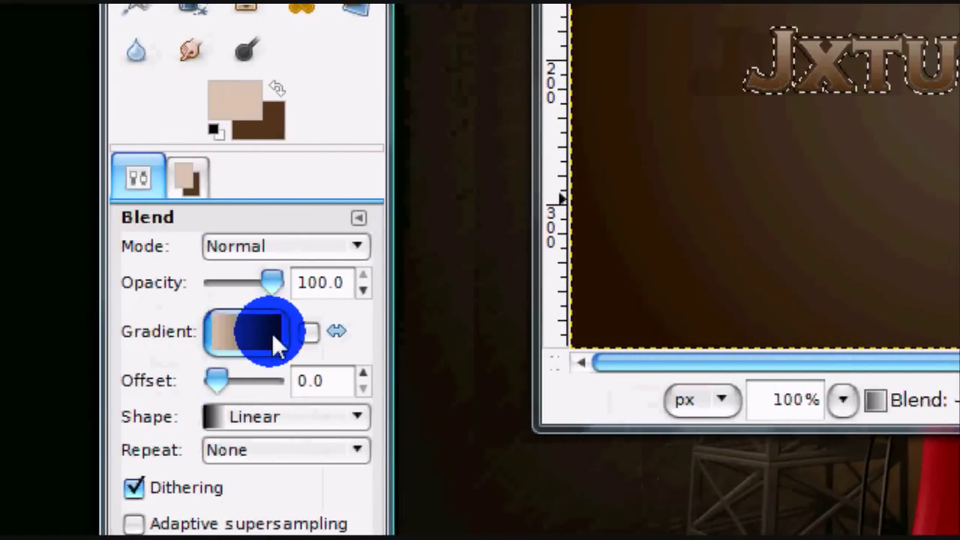
- Fill the grown selection on the new layer with an FG to Transparent linear gradient, running upward from the letters' lower edge
{"action": "left_click", "coordinate": [219, 334]}
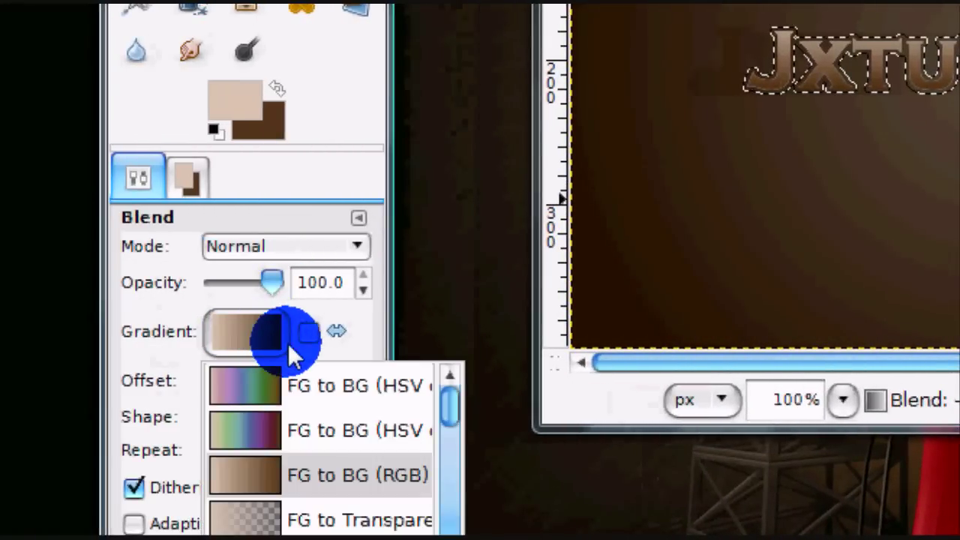
{"action": "left_click", "coordinate": [279, 521]}
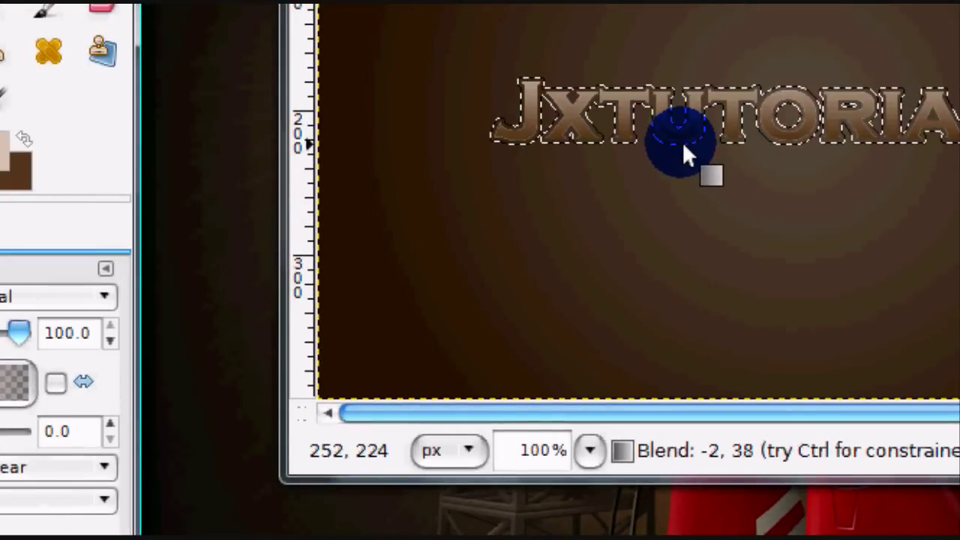
{"action": "mouse_move", "coordinate": [681, 144]}
{"action": "left_mouse_down"}
{"action": "mouse_move", "coordinate": [681, 91]}
{"action": "mouse_move", "coordinate": [681, 140]}
{"action": "left_mouse_up"}
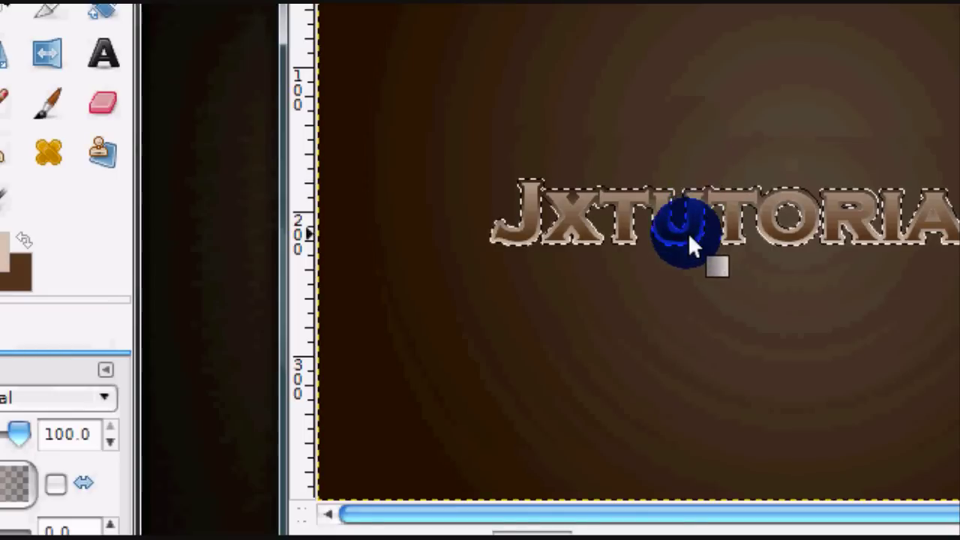
{"action": "key", "text": "ctrl+z"}
{"action": "left_click_drag", "start_coordinate": [678, 247], "coordinate": [678, 188]}
- Apply the gradient upward over the letter outline once more, about 40 px long, and clear the selection
{"action": "left_click", "coordinate": [441, 134]}
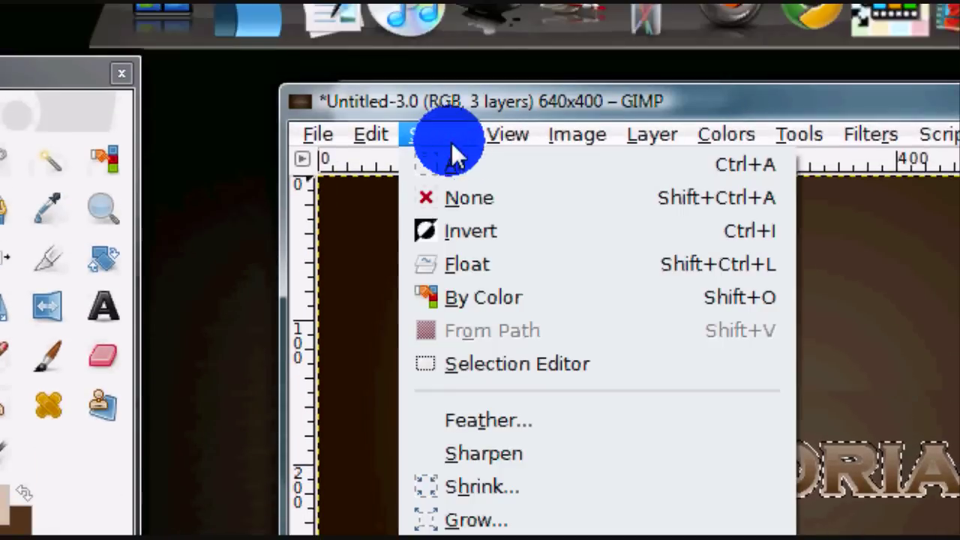
{"action": "left_click", "coordinate": [465, 199]}
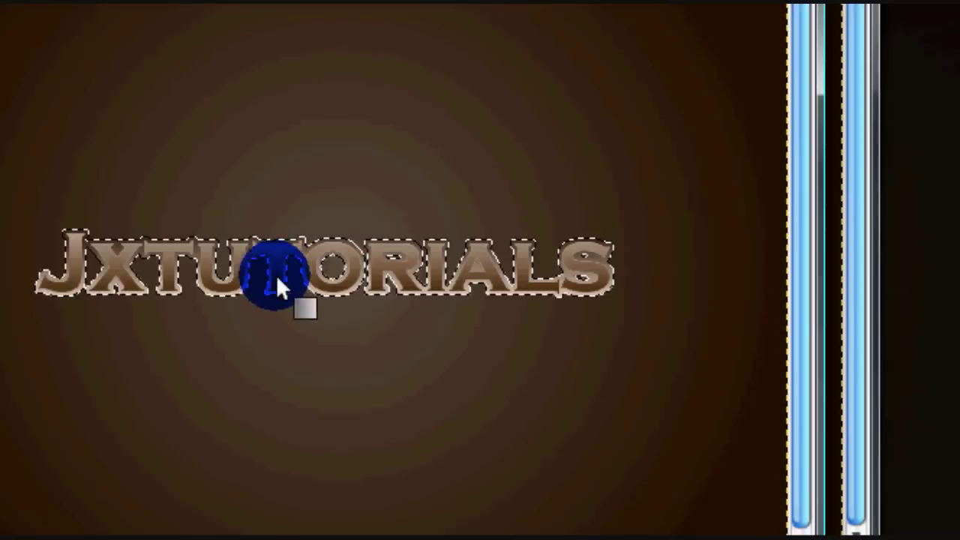
{"action": "left_click_drag", "start_coordinate": [274, 295], "coordinate": [274, 231]}
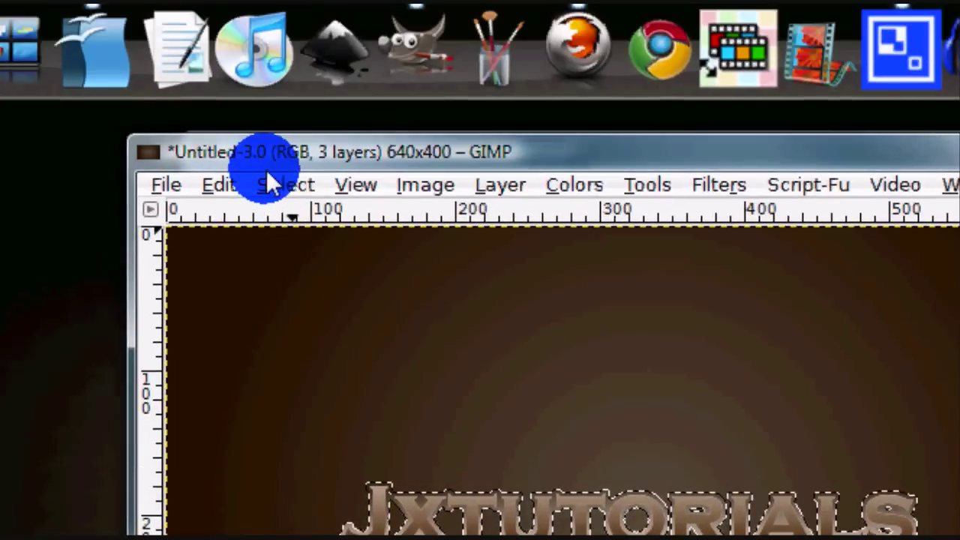
{"action": "left_click", "coordinate": [276, 184]}
{"action": "left_click", "coordinate": [308, 249]}
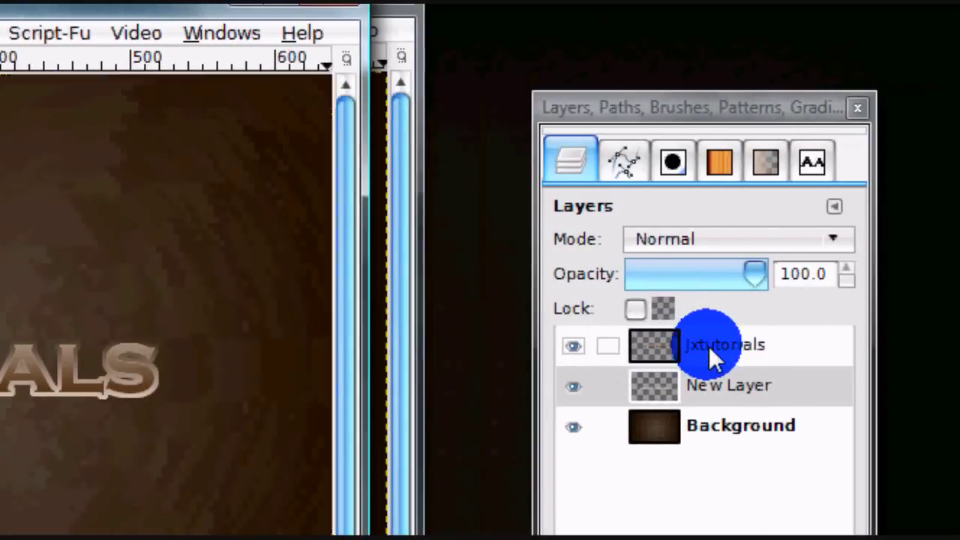
- Apply the Bump Map filter to the Jxtutorials layer with azimuth 135, elevation 45 and depth 3
{"action": "left_click", "coordinate": [709, 345]}
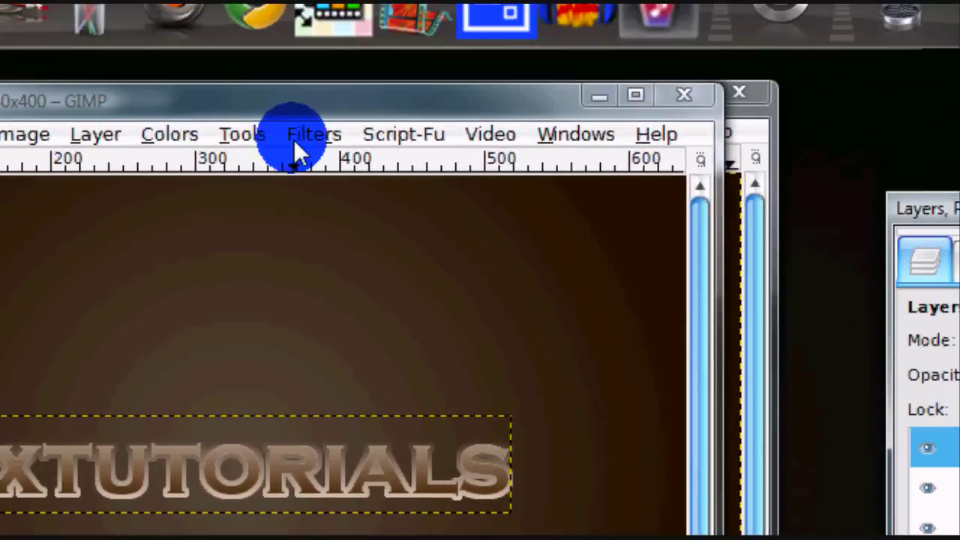
{"action": "left_click", "coordinate": [304, 139]}
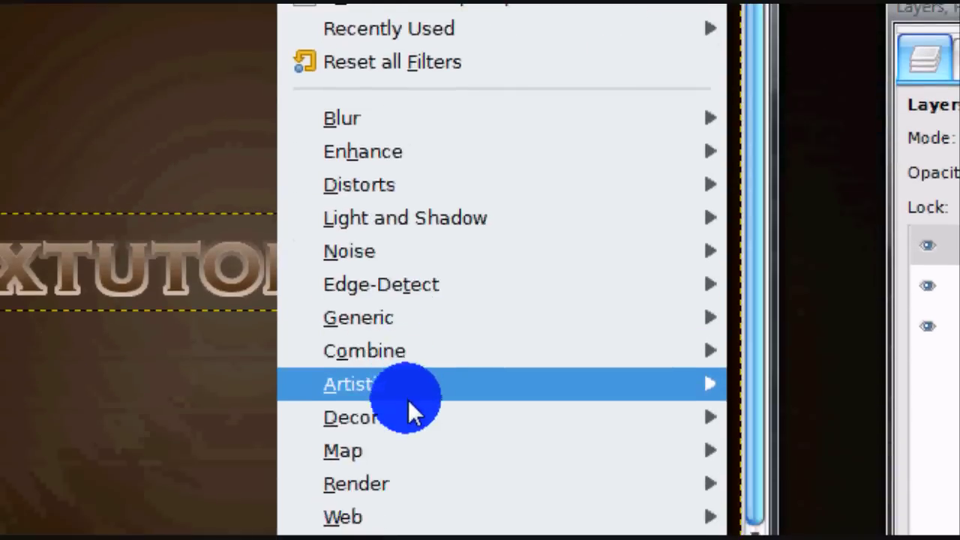
{"action": "mouse_move", "coordinate": [398, 411]}
{"action": "left_click", "coordinate": [773, 400]}
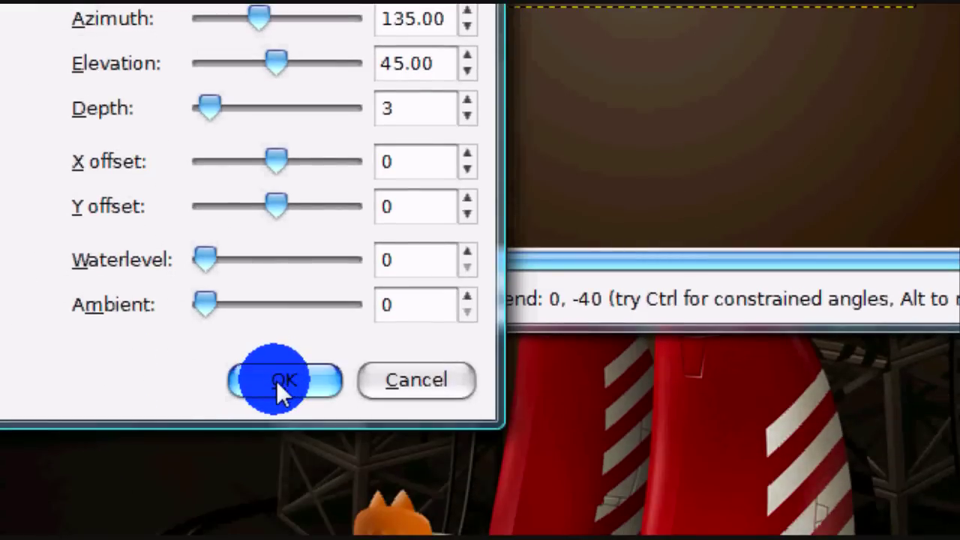
{"action": "left_click", "coordinate": [276, 383]}
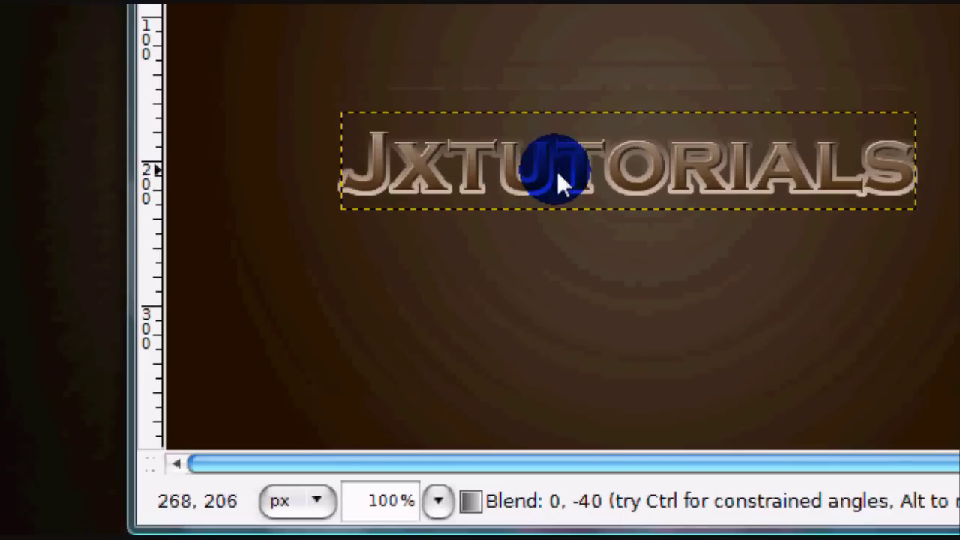